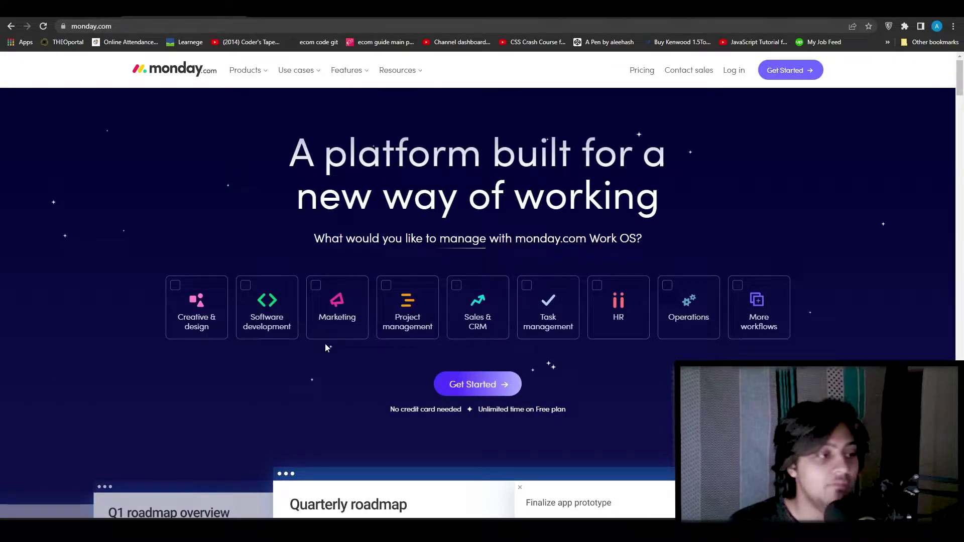
Step: Select Project management as the area to manage on the monday.com home page and start the sign-up
scroll(243, 353, down, 1)
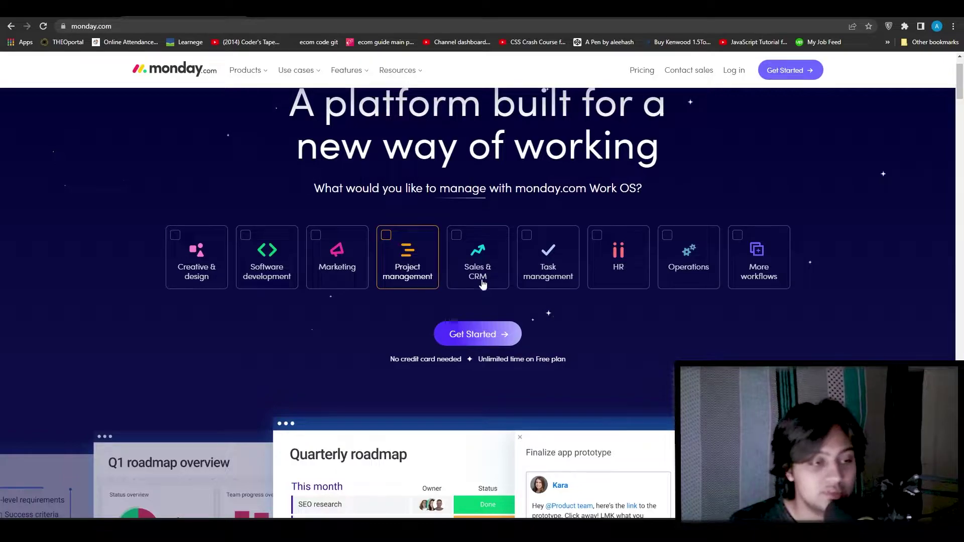
scroll(625, 370, up, 1)
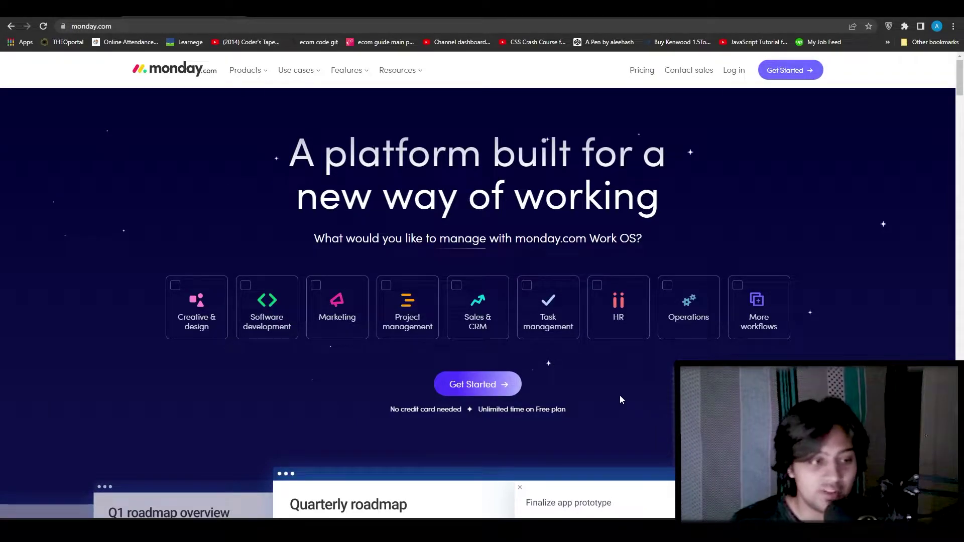
click(404, 301)
scroll(649, 378, down, 2)
scroll(648, 383, up, 2)
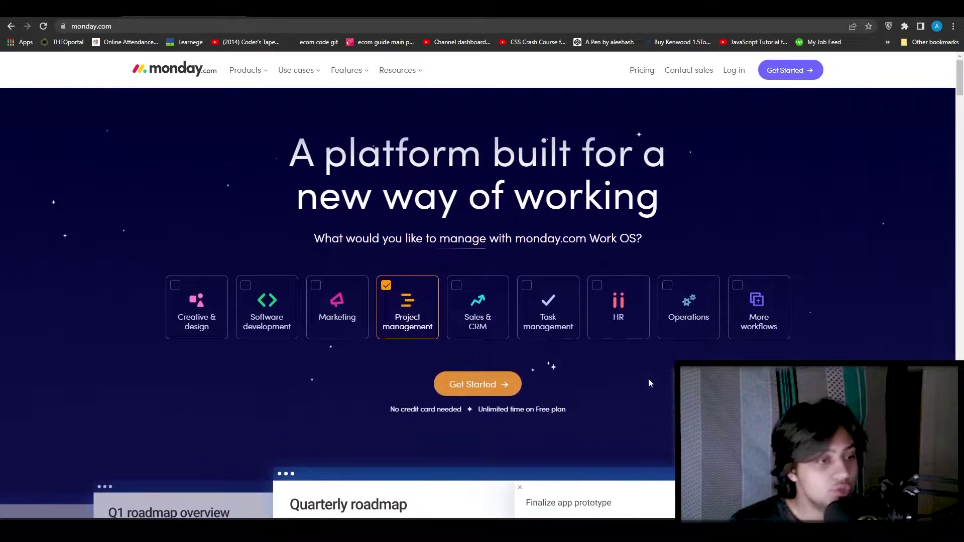
click(511, 388)
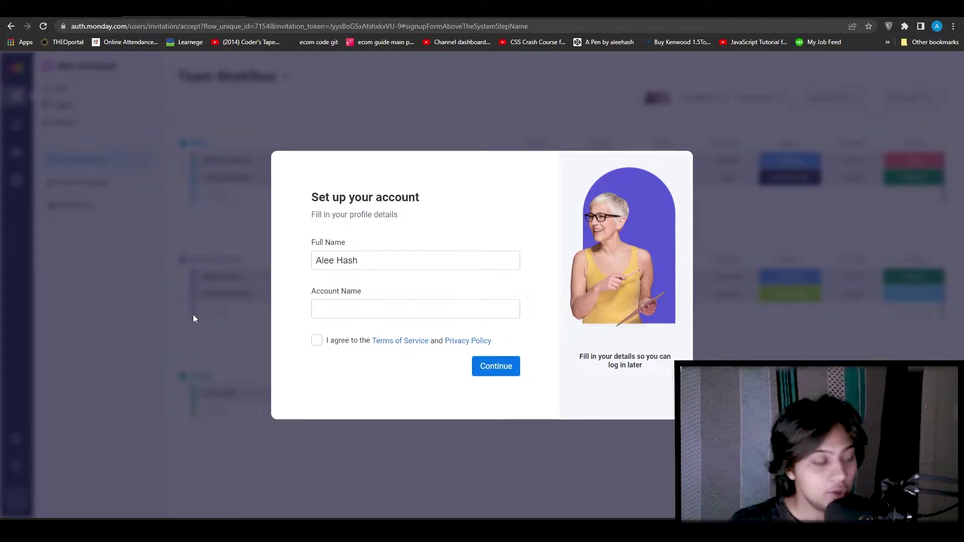
Step: Complete the account setup with the full name and account name, accept the terms, and continue
triple_click(387, 263)
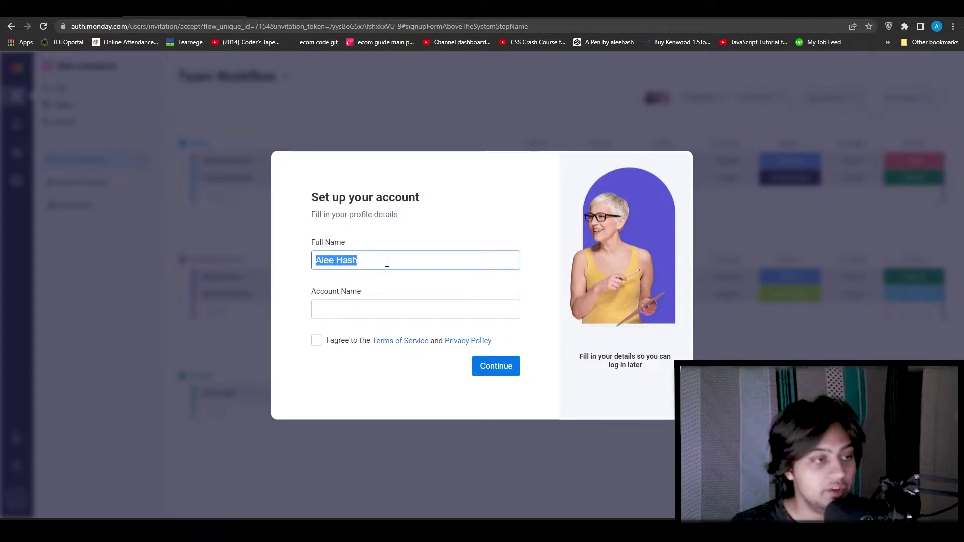
text(JOhn Doe)
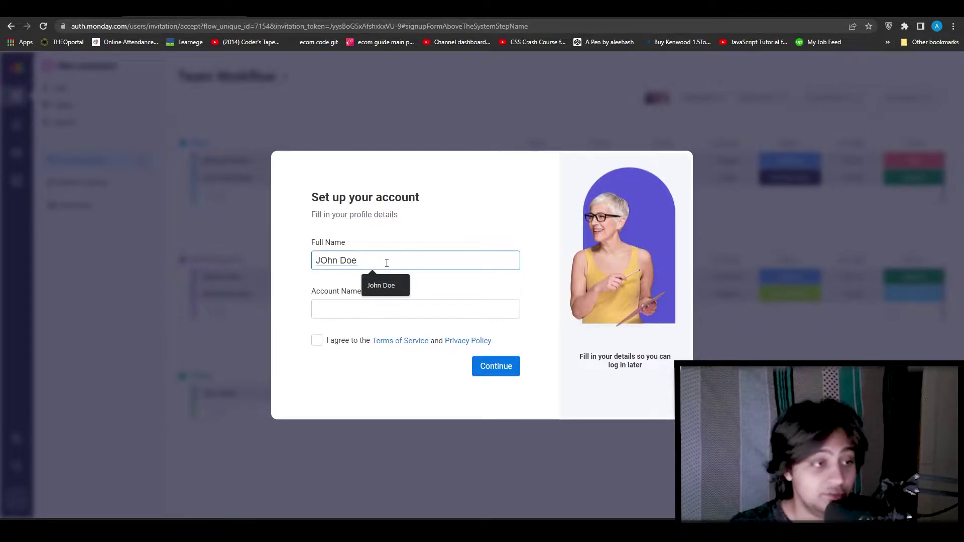
click(339, 281)
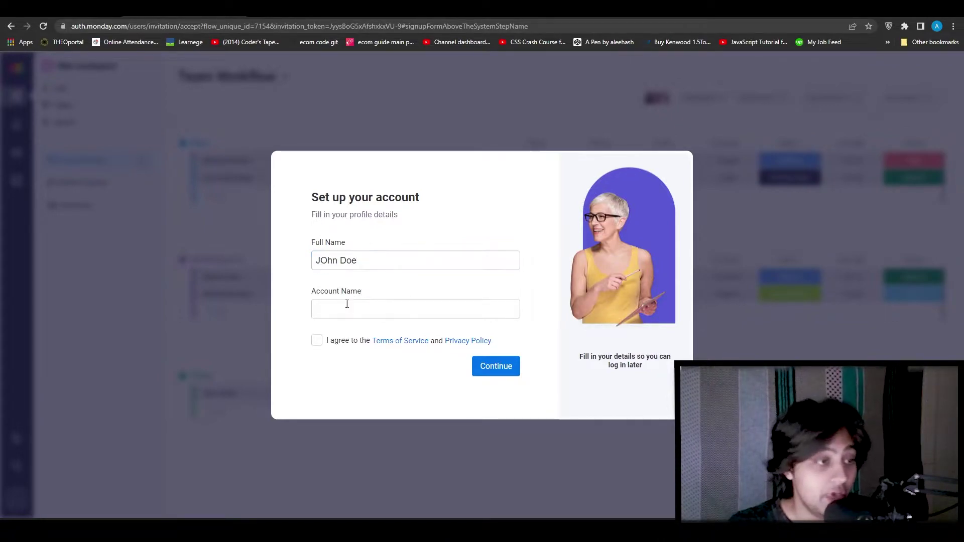
click(401, 304)
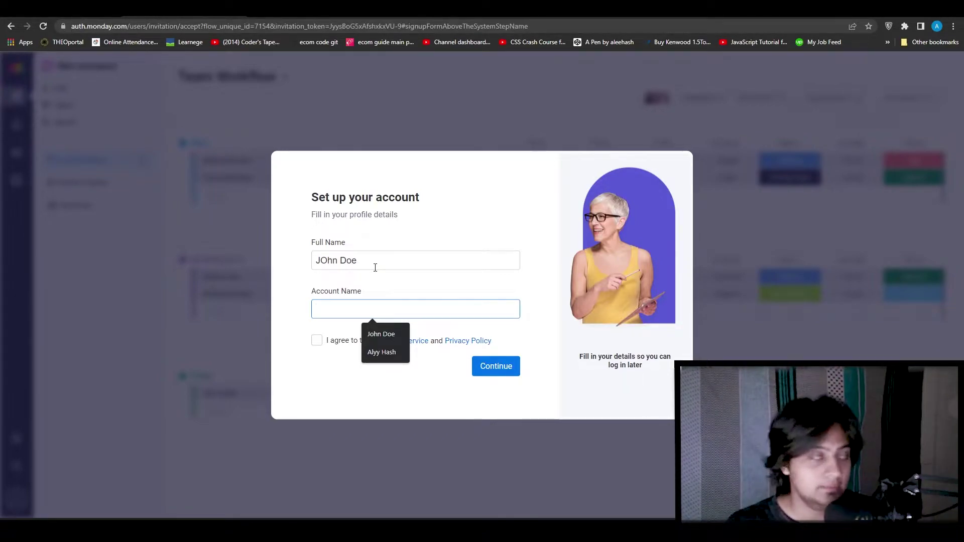
text(Lee)
click(321, 342)
click(502, 373)
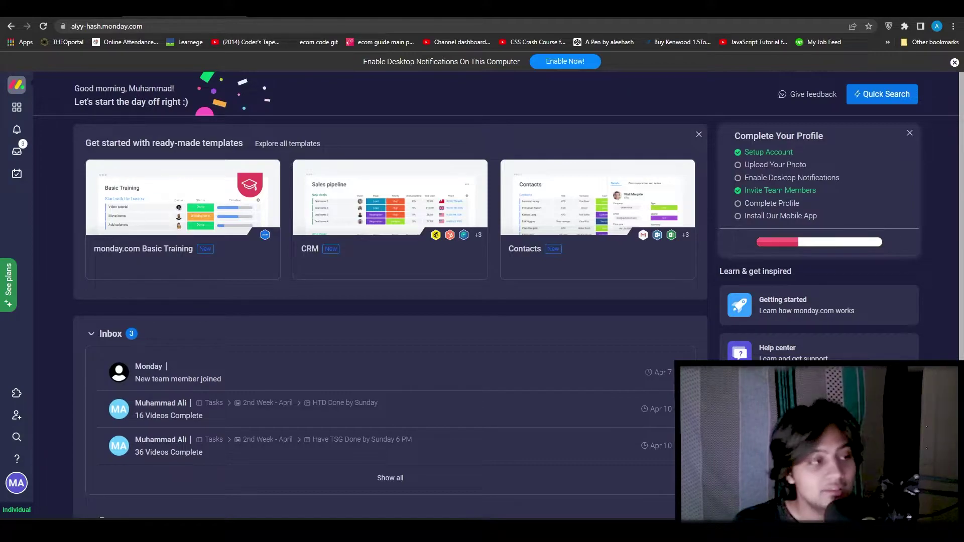
Step: Look over the home page's templates, inbox and workspaces, and open the workspace's Tasks board
scroll(151, 391, down, 4)
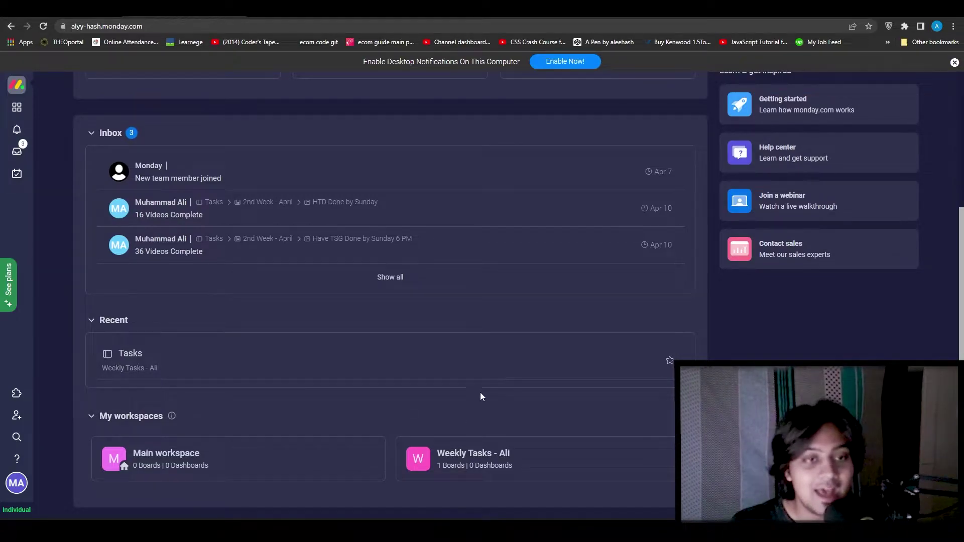
scroll(479, 393, up, 1)
scroll(478, 391, up, 3)
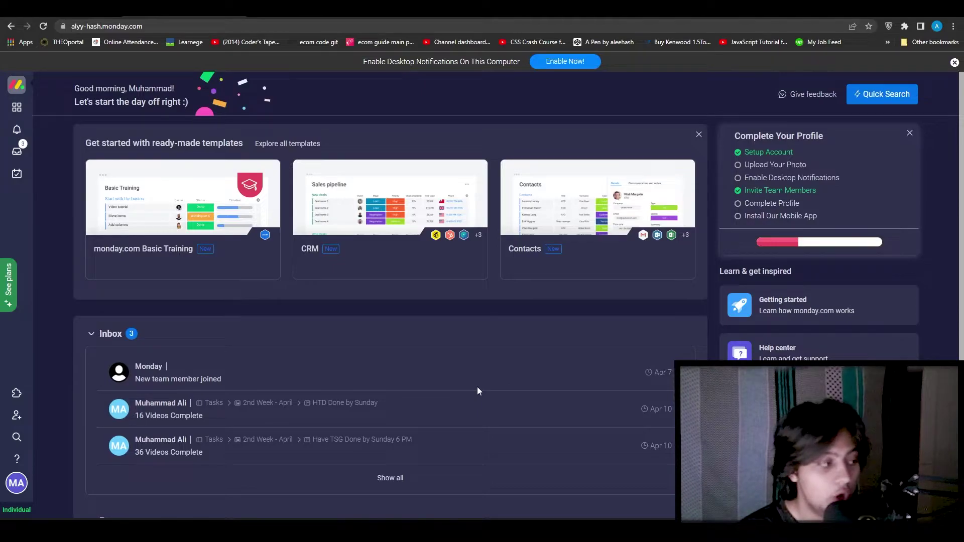
click(14, 110)
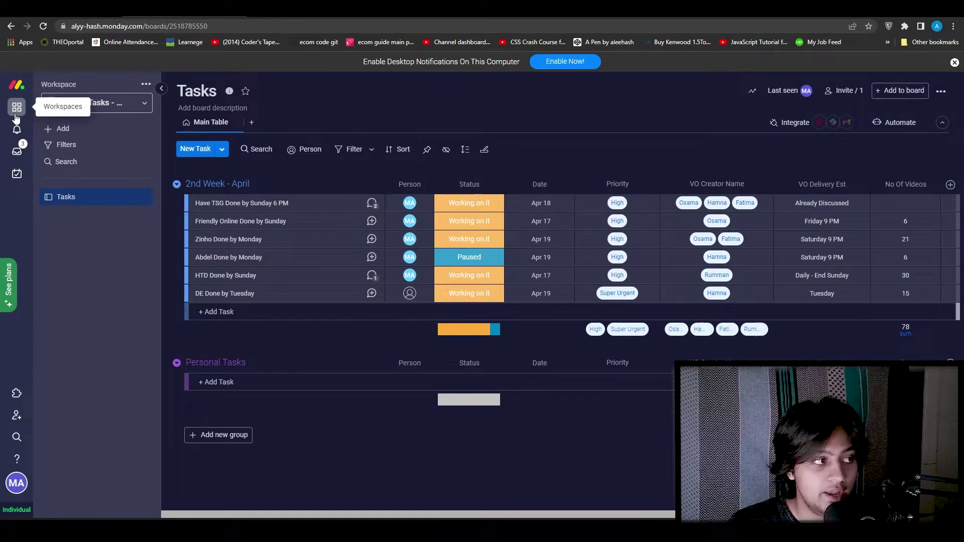
Step: Examine the account's notifications, inbox updates and My Work page
click(24, 130)
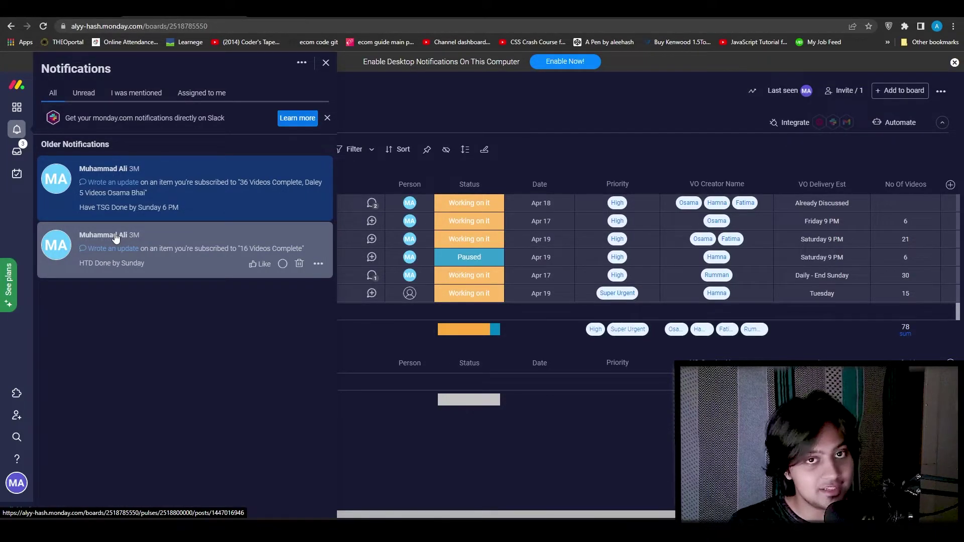
click(17, 154)
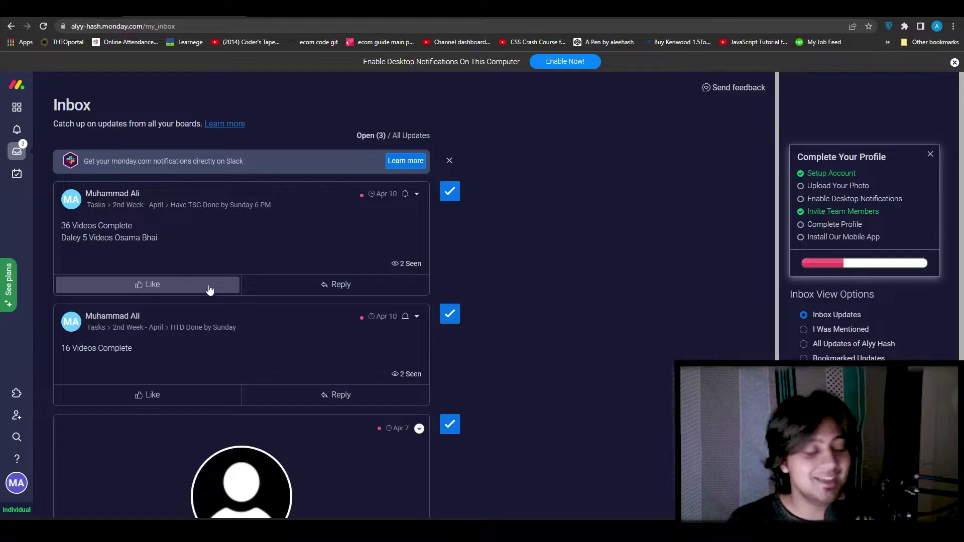
scroll(183, 248, down, 1)
scroll(183, 247, down, 4)
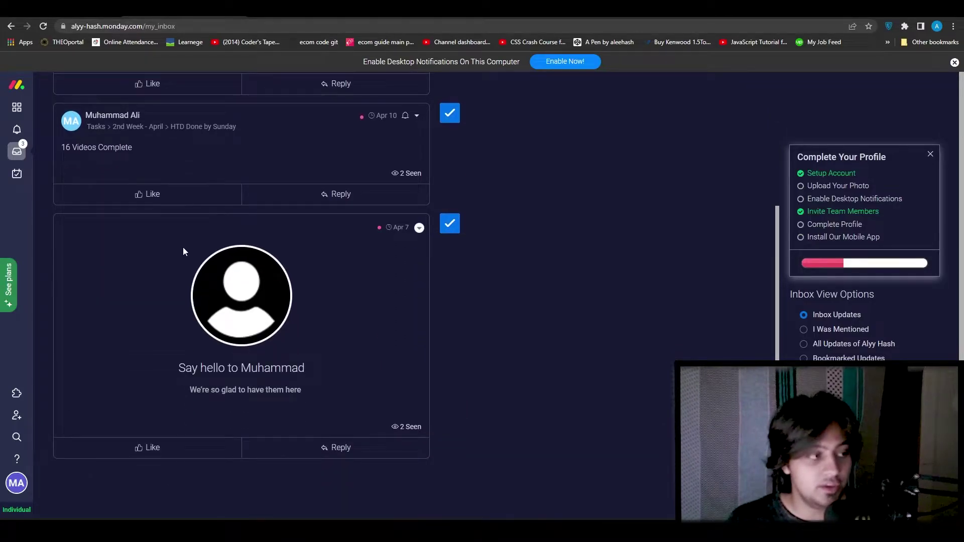
scroll(182, 247, up, 4)
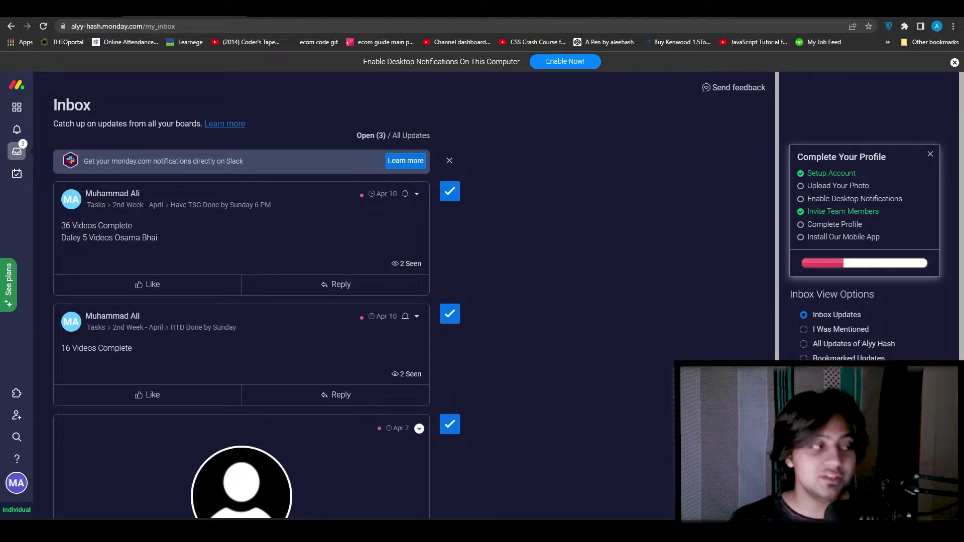
click(18, 174)
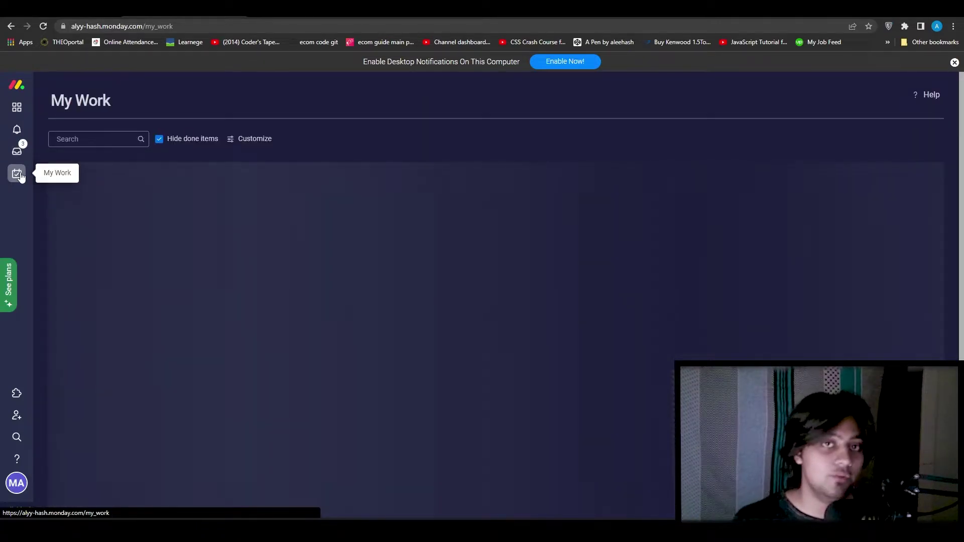
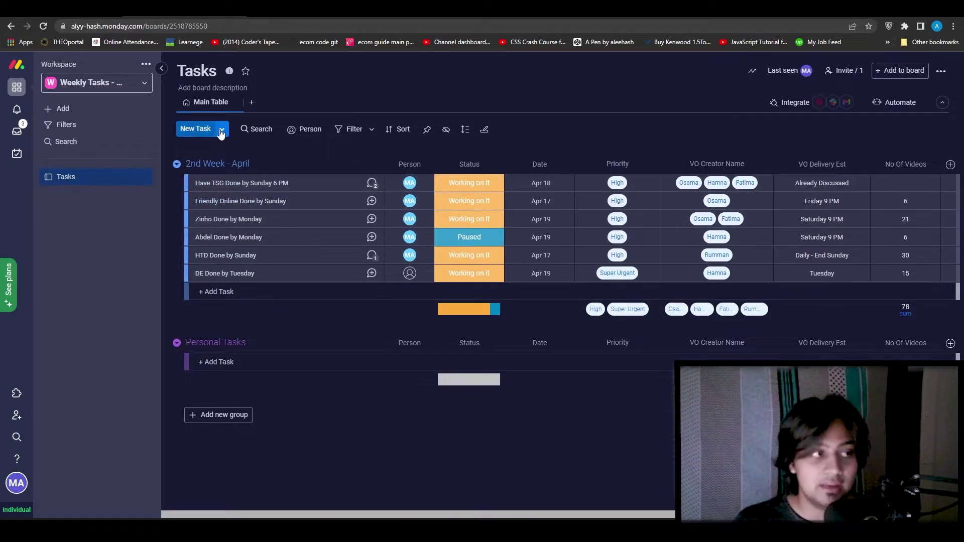
Step: Add a new task to the 2nd Week - April group of the Tasks board
click(196, 131)
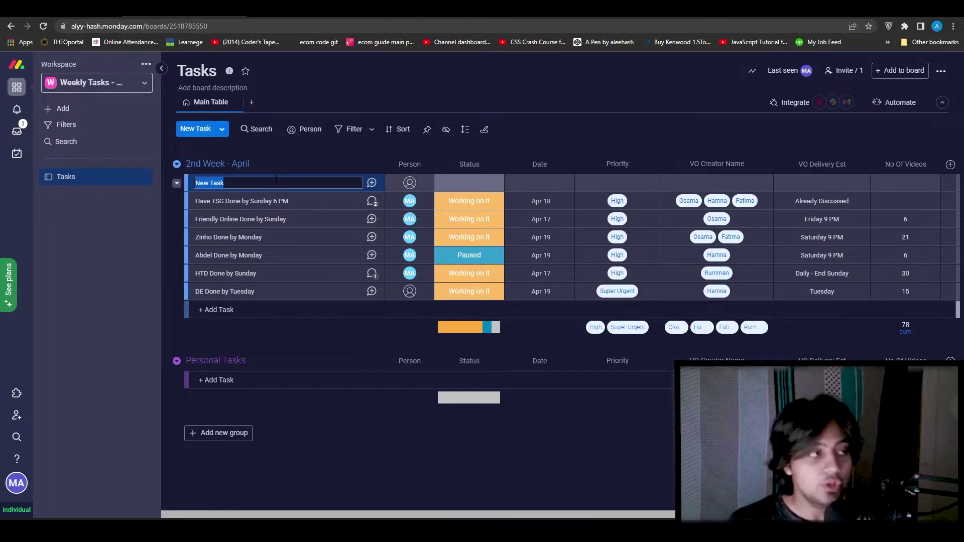
click(94, 116)
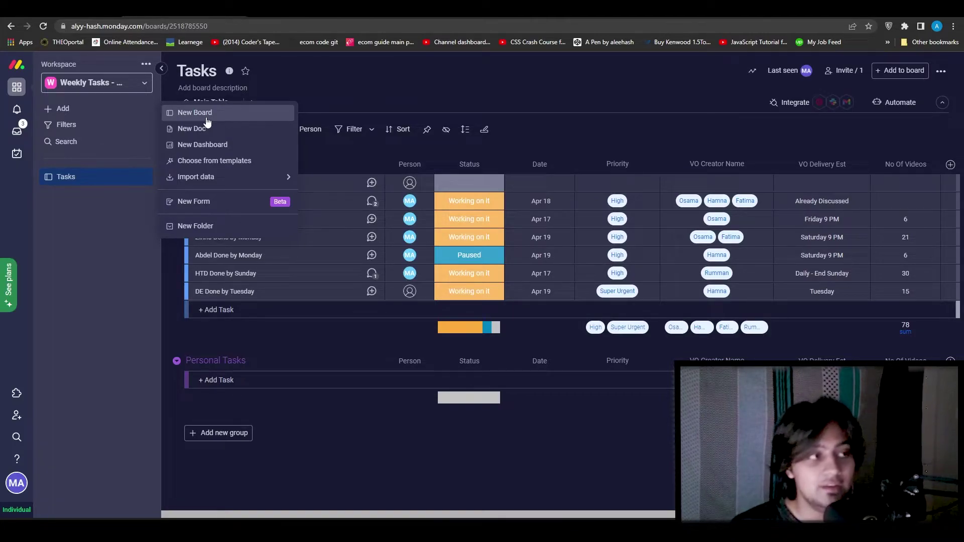
click(263, 145)
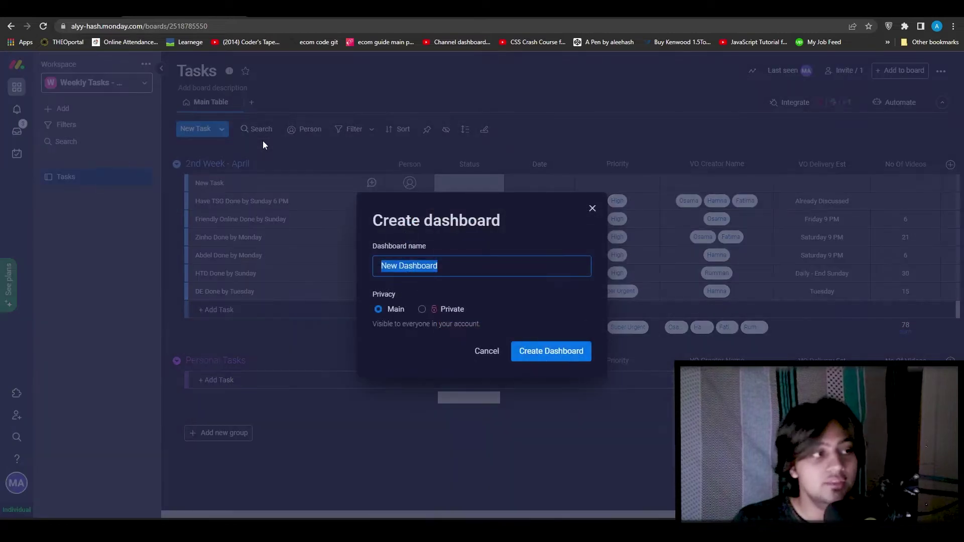
click(495, 350)
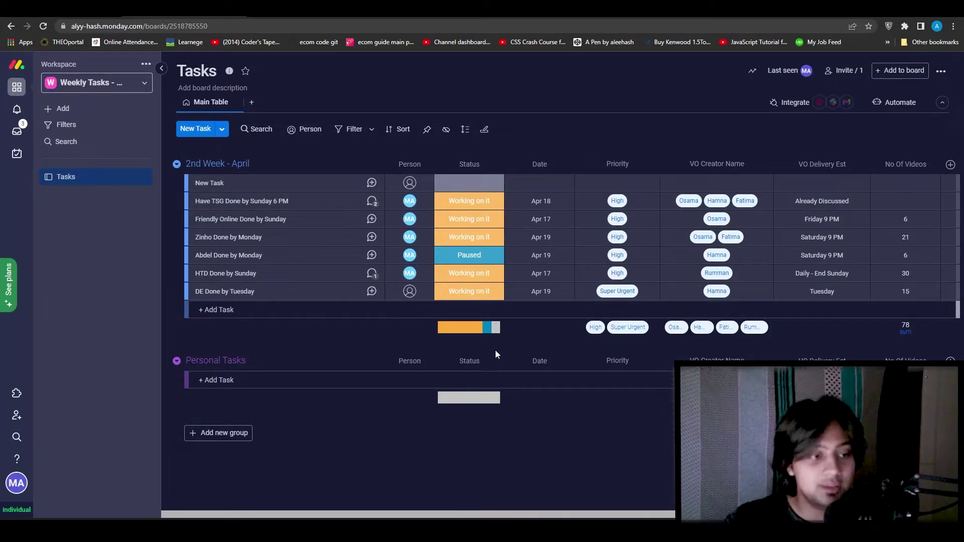
Step: Create a main board named TEST BOARD in the Weekly Tasks workspace for managing Tasks
click(100, 110)
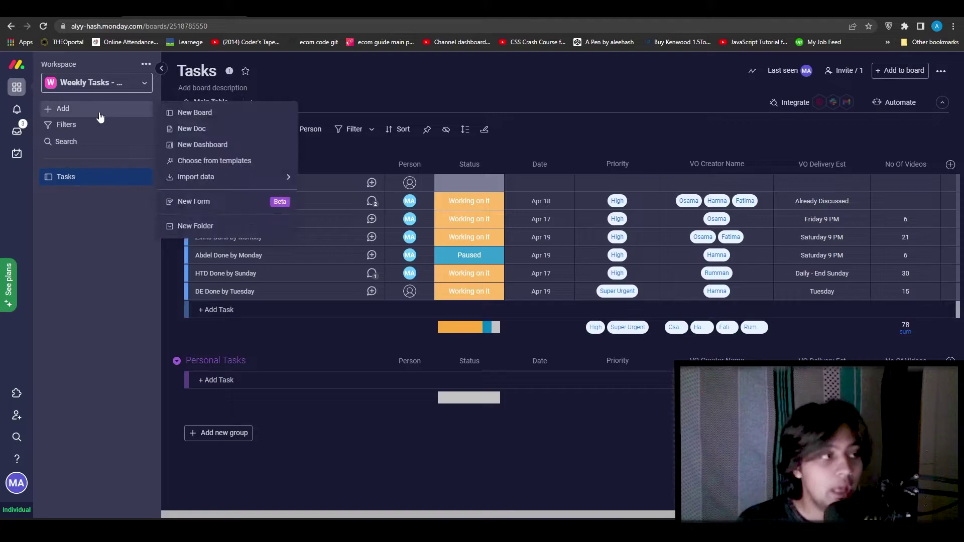
click(197, 116)
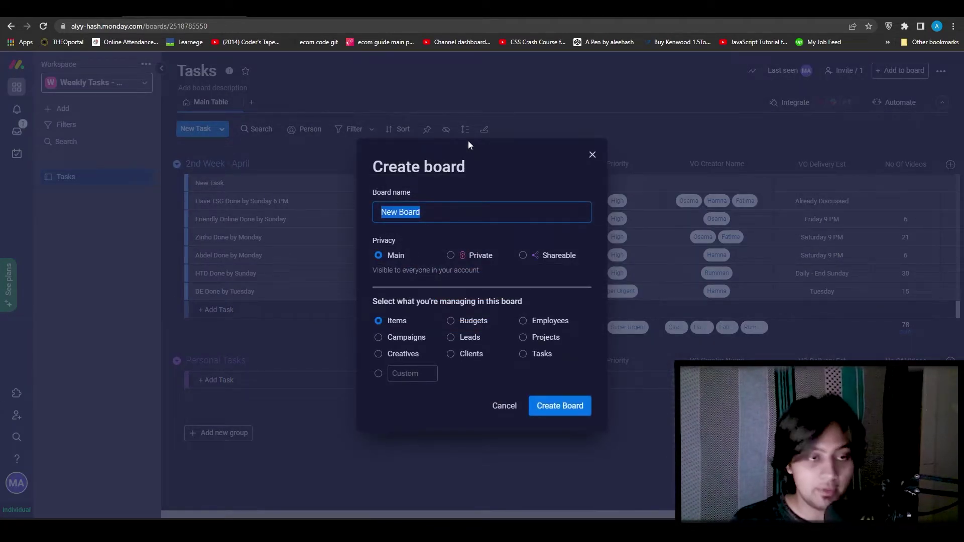
text(TE)
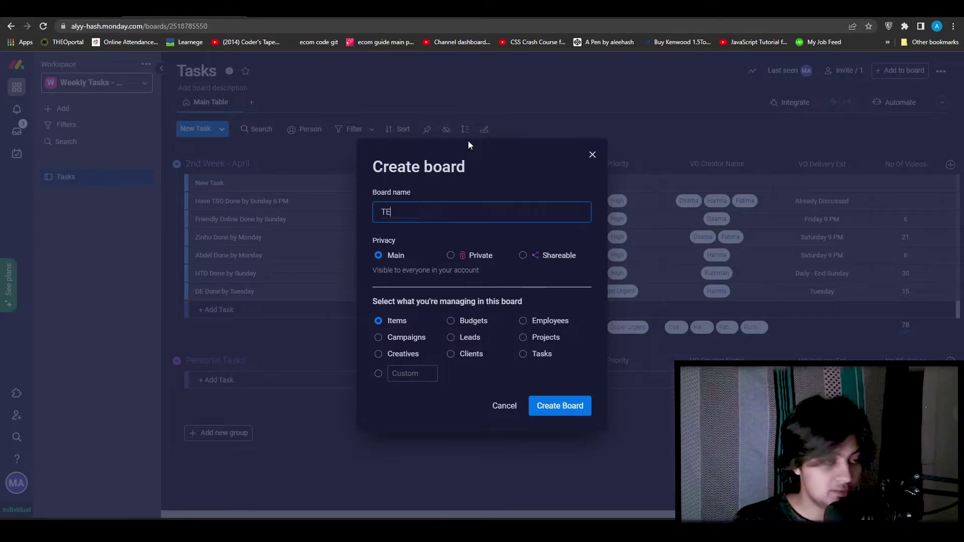
text(ST BOARD)
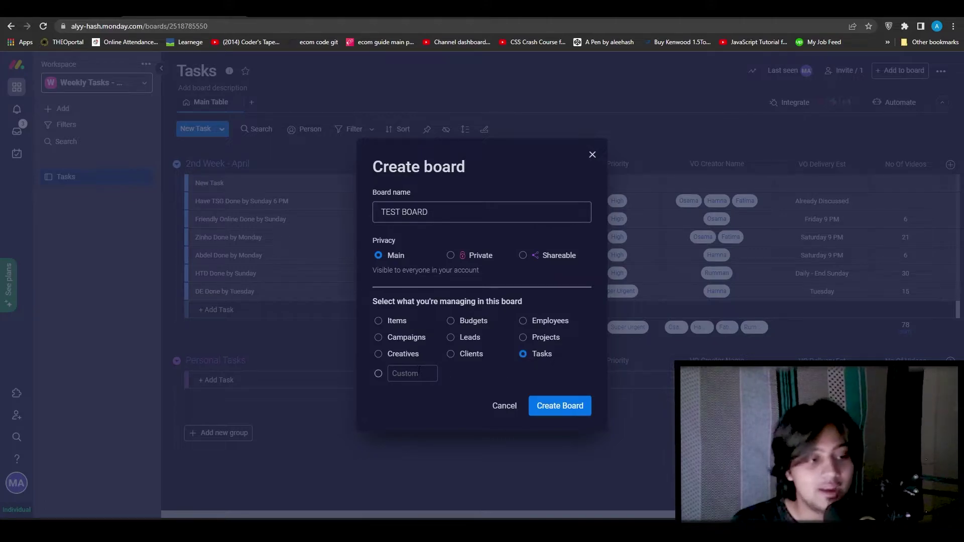
click(555, 405)
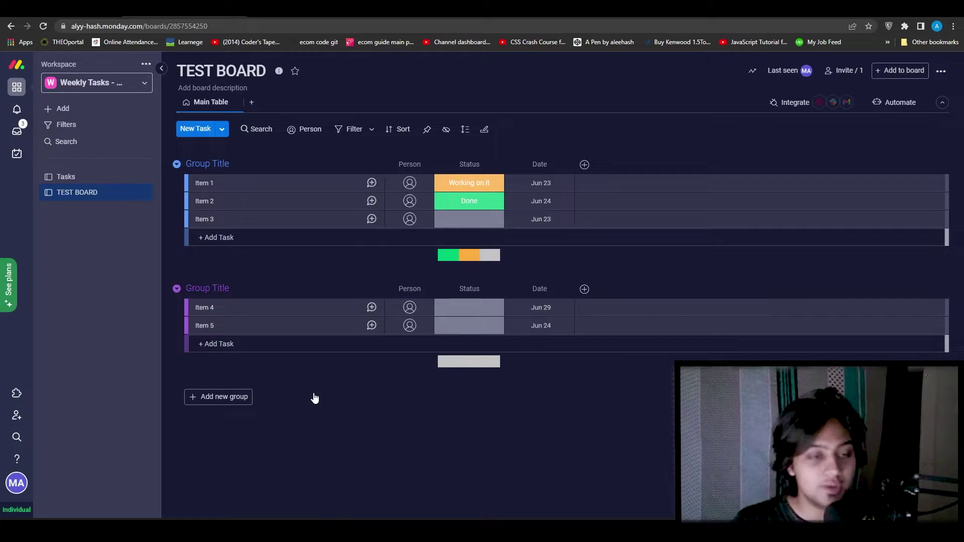
Step: Add a new group to TEST BOARD and rename the board's first group as Scripts
click(217, 398)
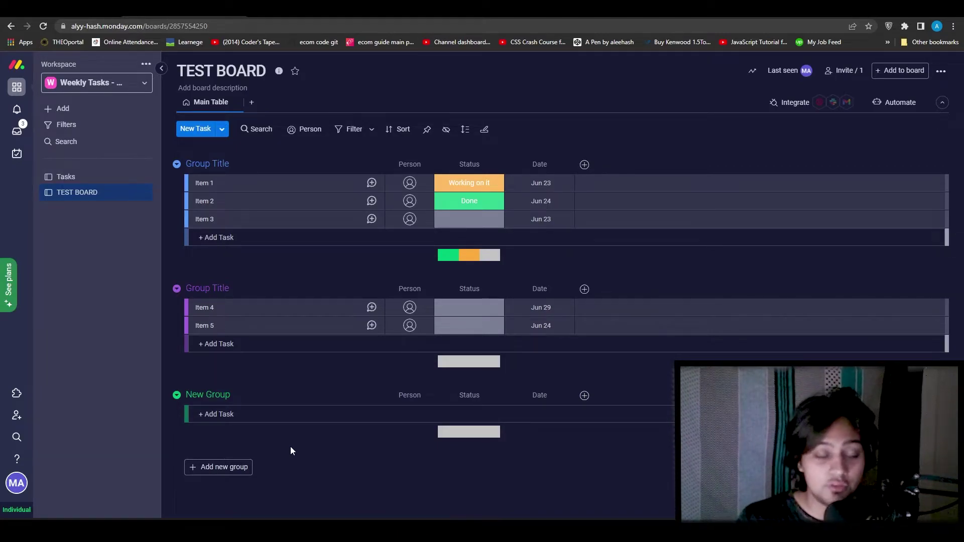
click(285, 159)
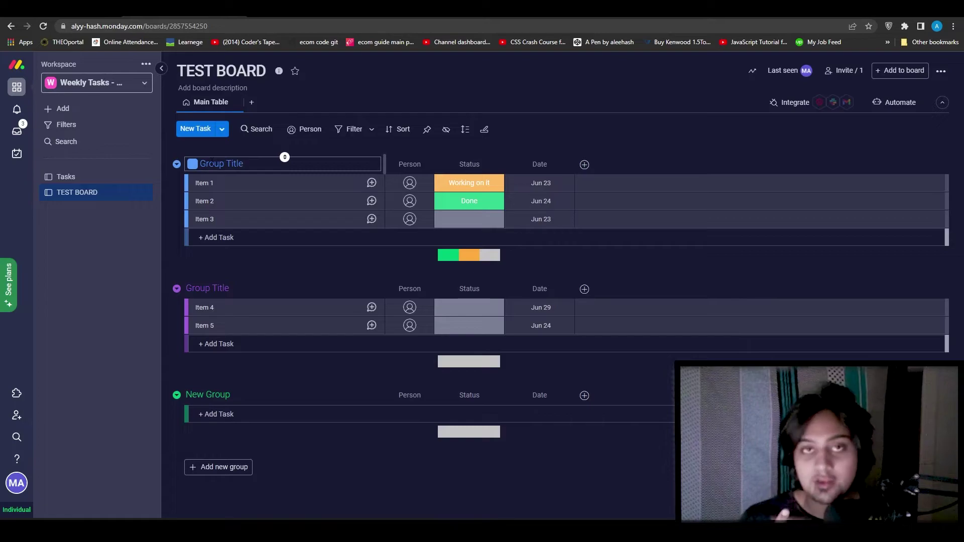
triple_click(212, 162)
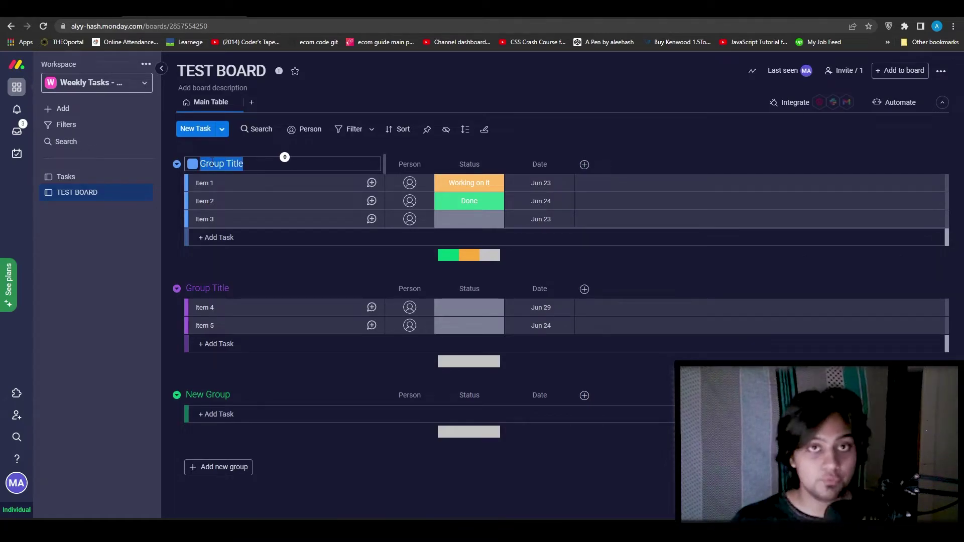
text(Scri)
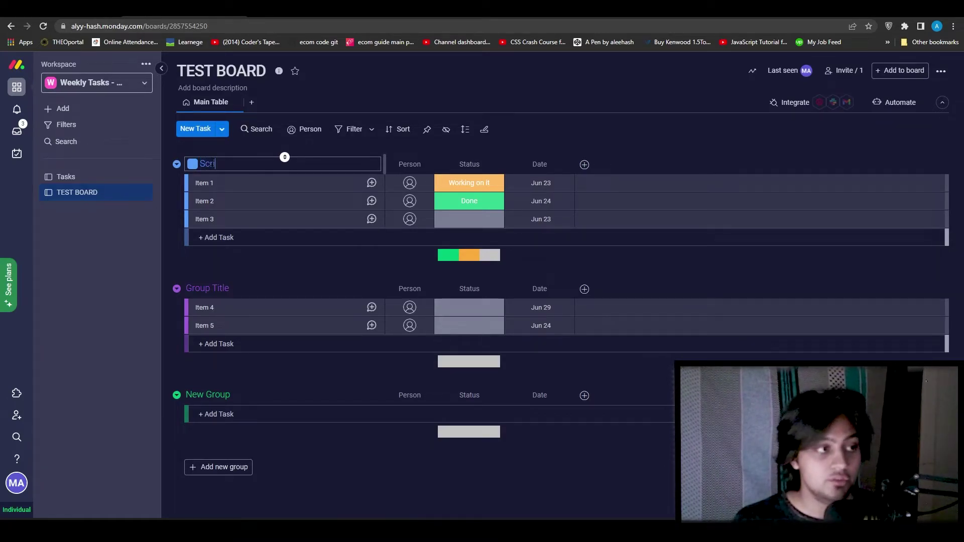
text(pts)
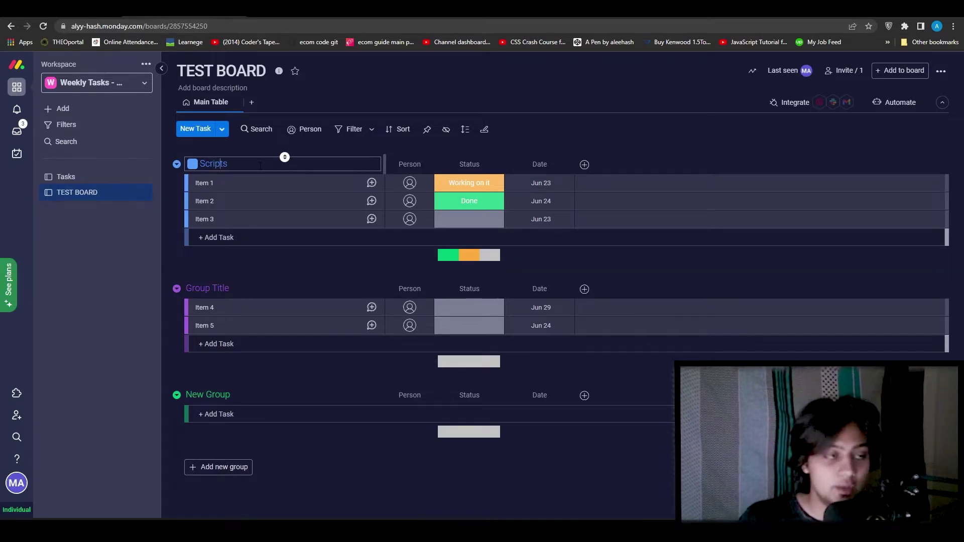
Step: Rename Item 1 in the Scripts group as "Micheal Jorden Legacy and How did he Conqueor"
click(216, 183)
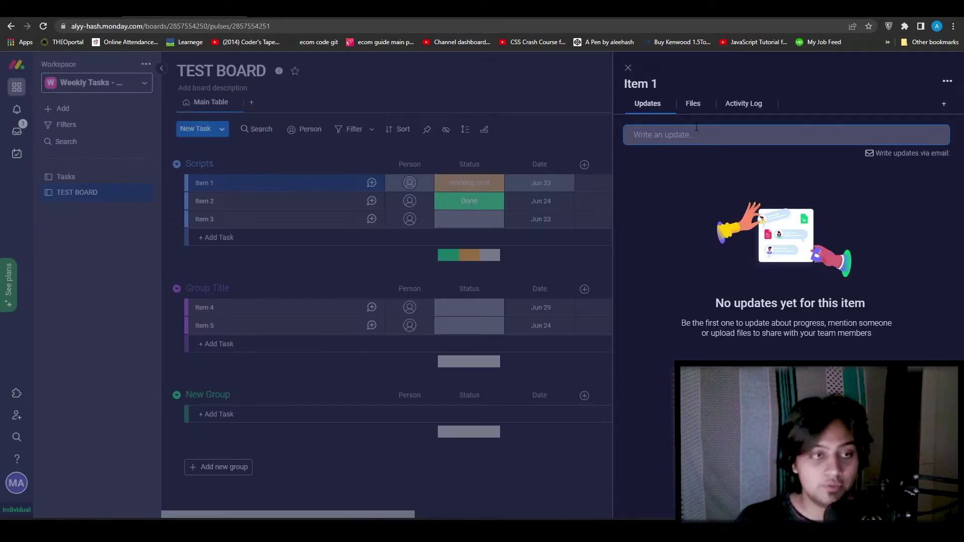
click(696, 133)
click(640, 84)
text(Micheal Jorden Legacy and How did he Con)
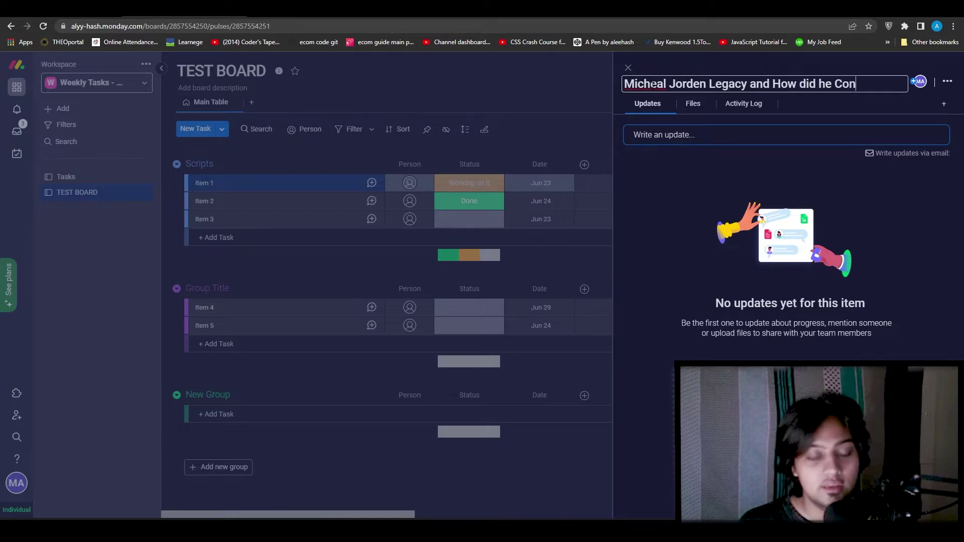
text(queoi)
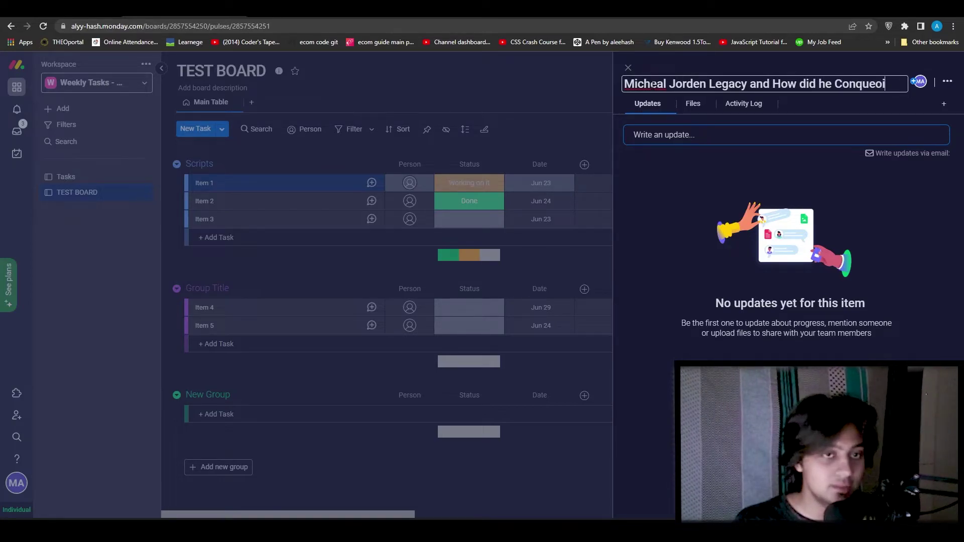
key(Return)
click(628, 68)
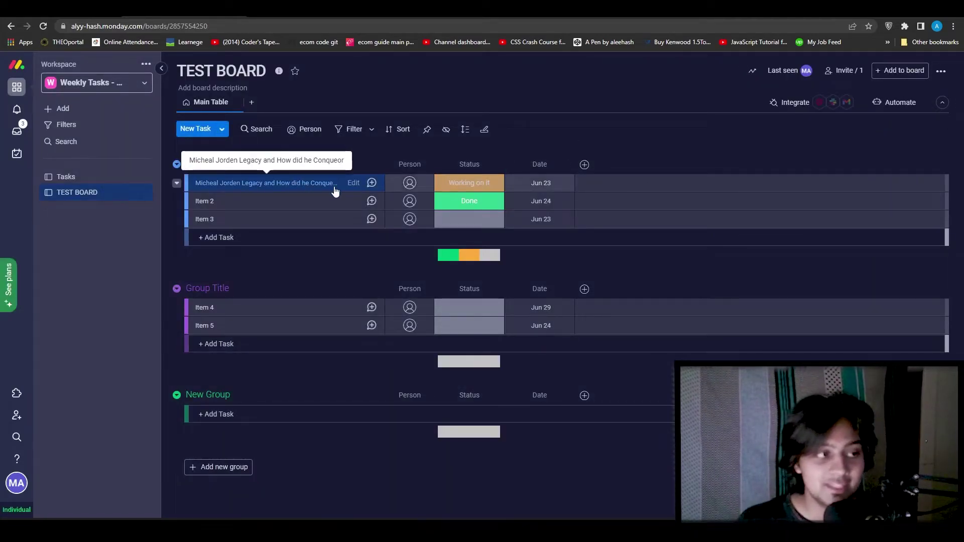
Step: Assign the second suggested person to the first Scripts task and set its status to Done
click(411, 184)
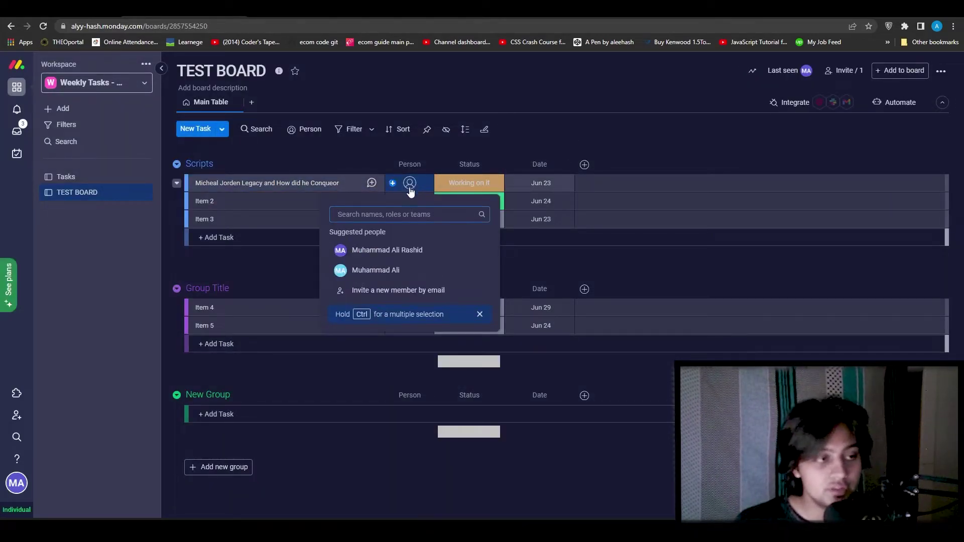
click(380, 271)
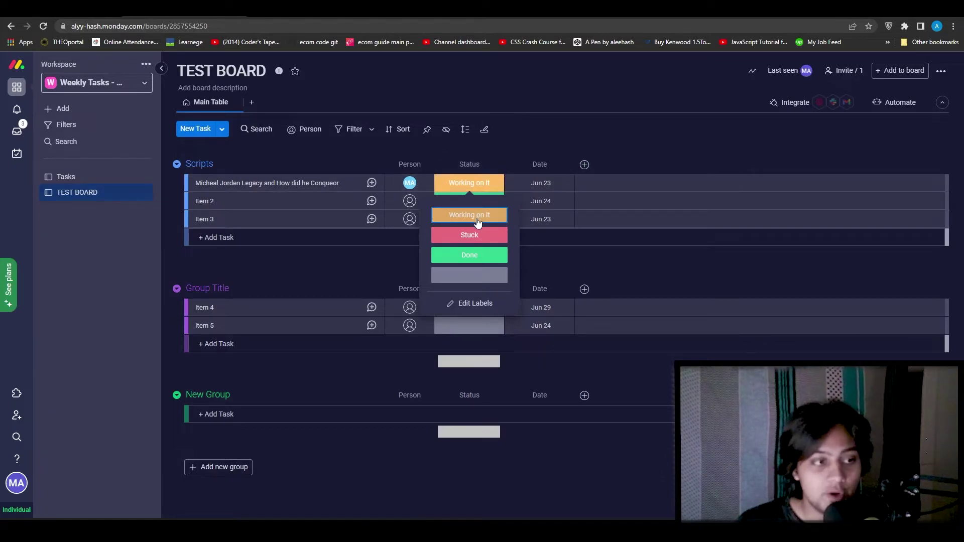
click(477, 257)
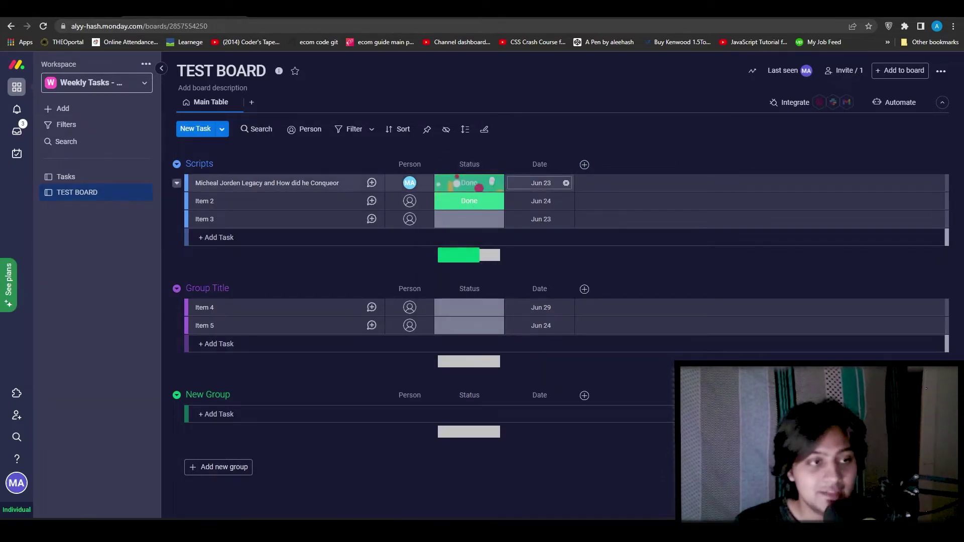
click(546, 184)
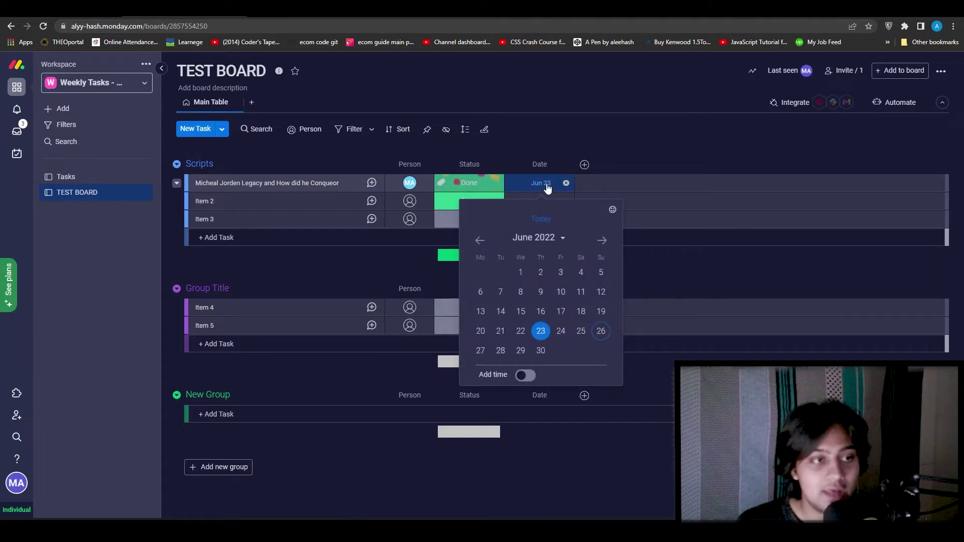
click(597, 148)
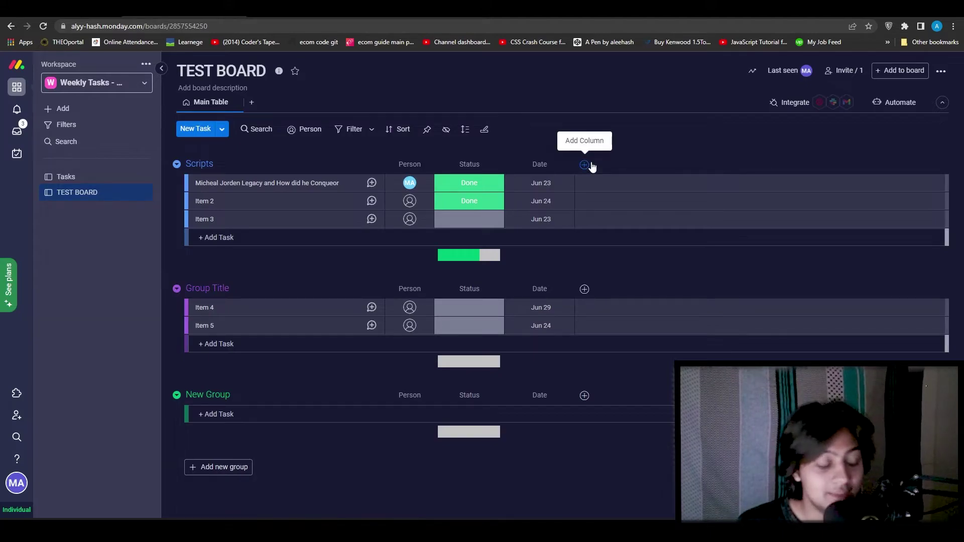
Step: Add a Text column to the board and enter "Make It 800 Words Long" for the first Scripts task
click(590, 165)
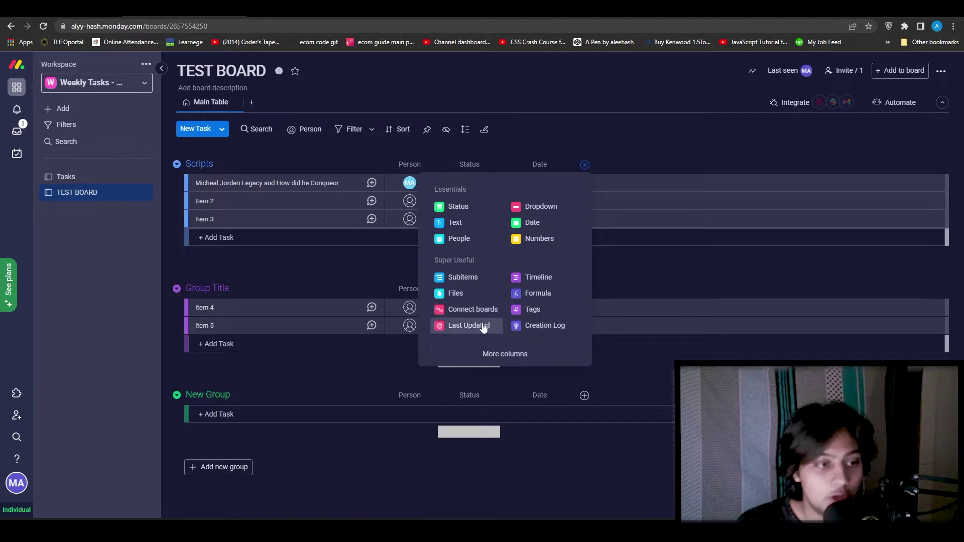
click(476, 222)
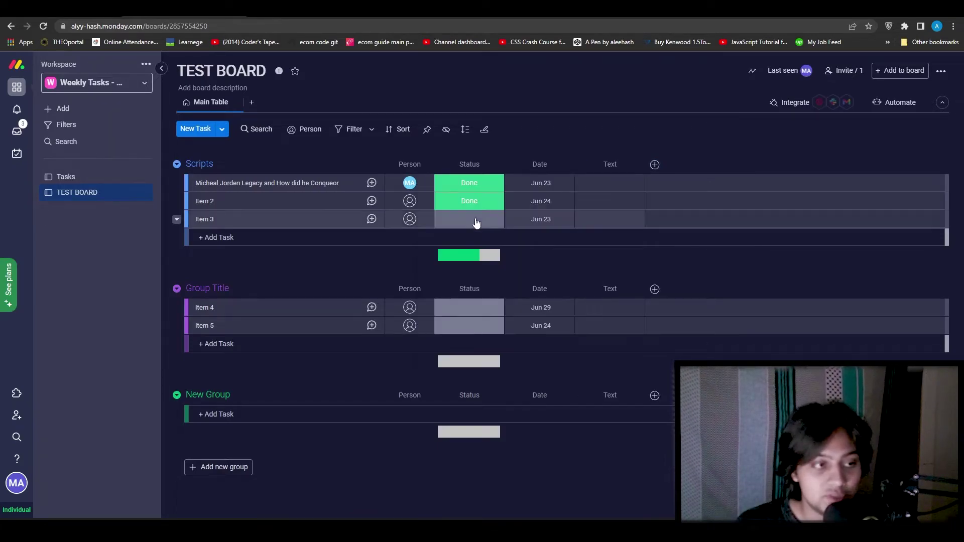
click(637, 186)
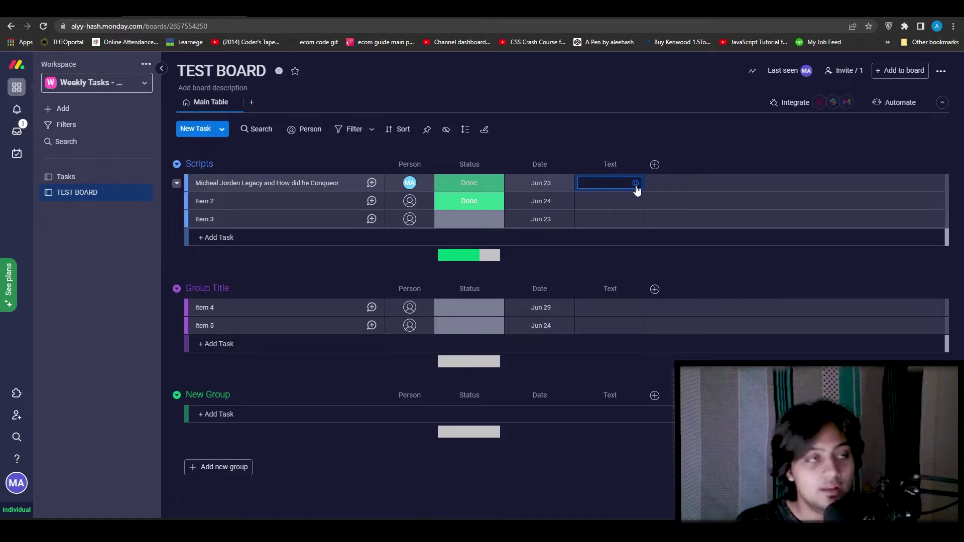
text(Make I)
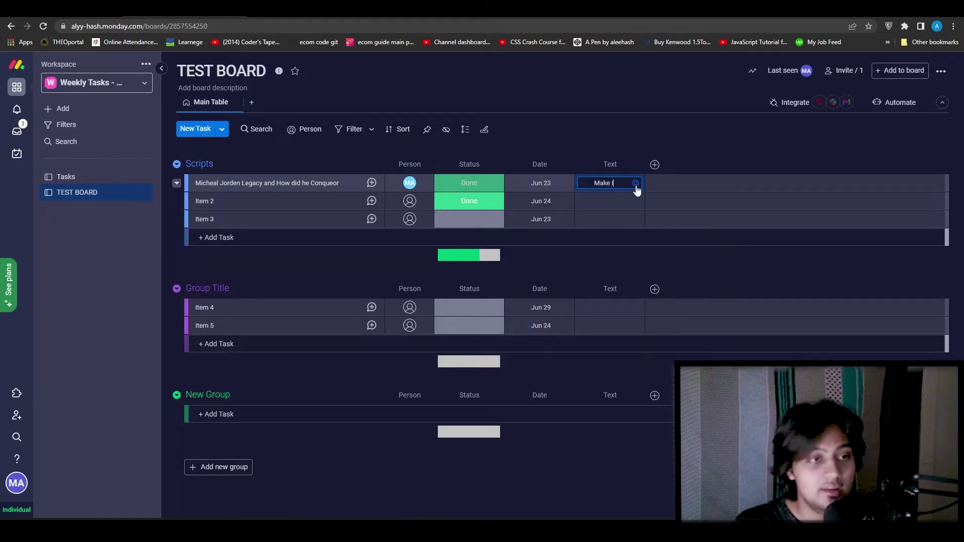
text(t 800 Words Long)
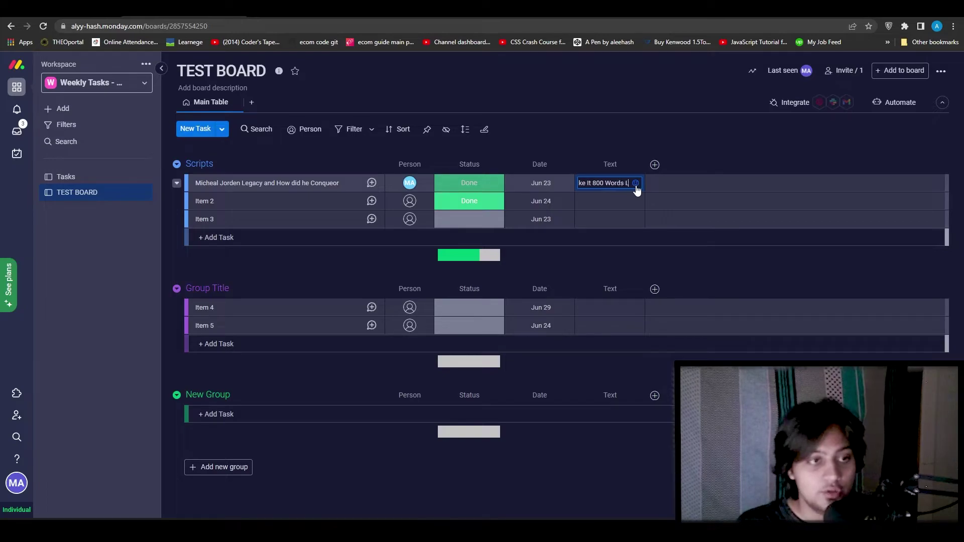
click(728, 114)
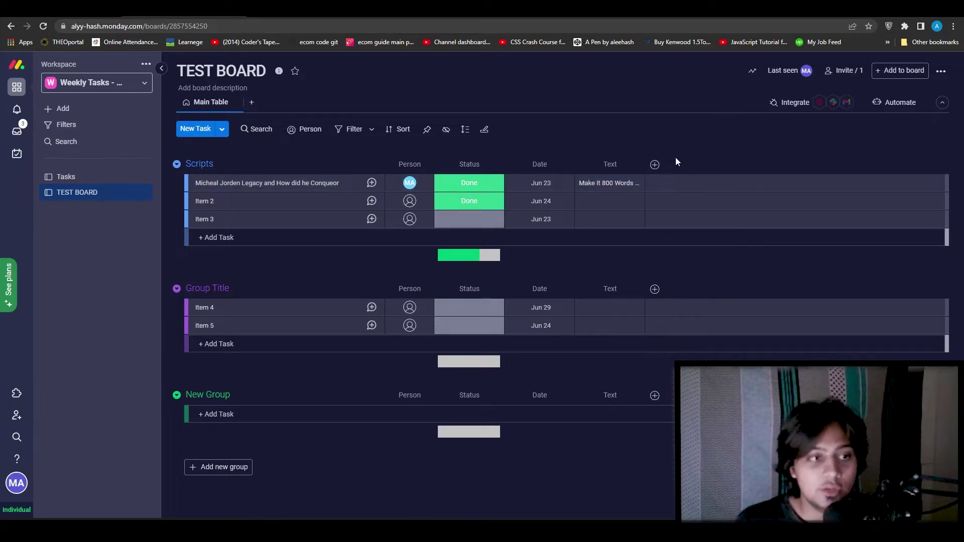
Step: Rename the new Text column as NOTES
click(610, 156)
text(NOTES)
click(631, 148)
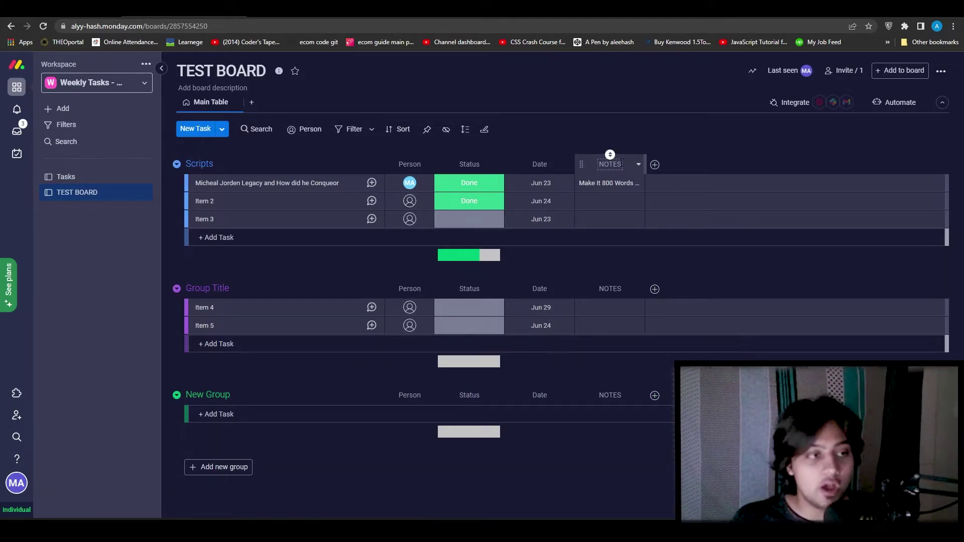
Step: Add a task named Jalkdjaslk to the Scripts group
click(216, 237)
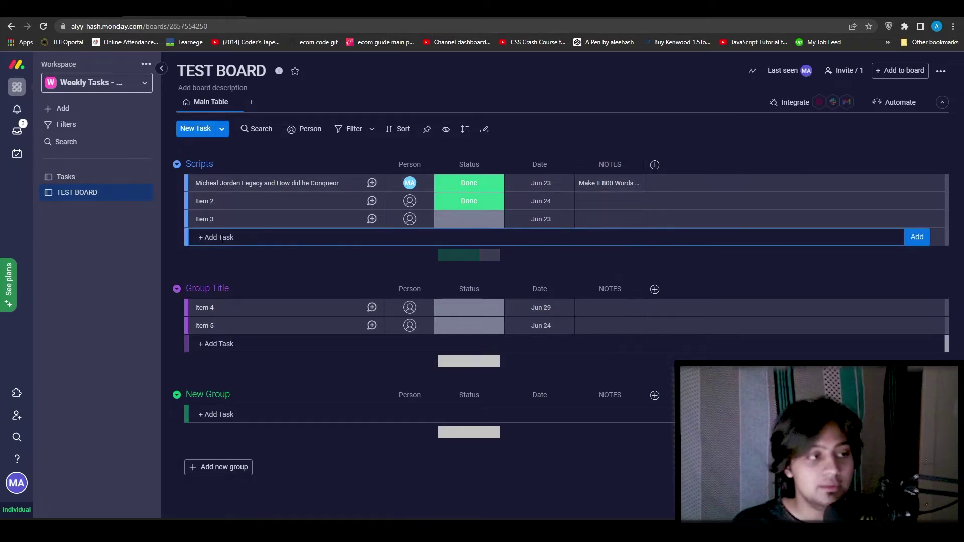
text(Jalkdjaslk)
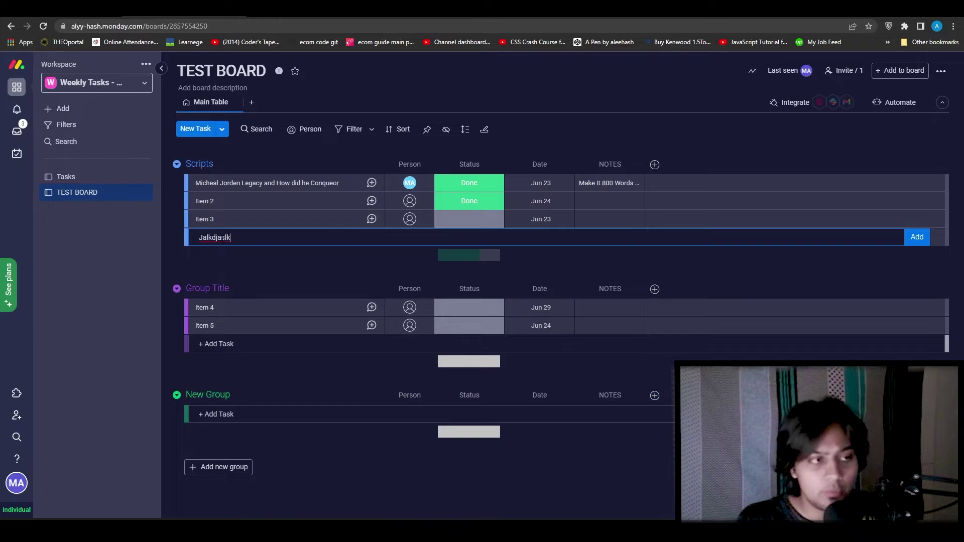
key(Return)
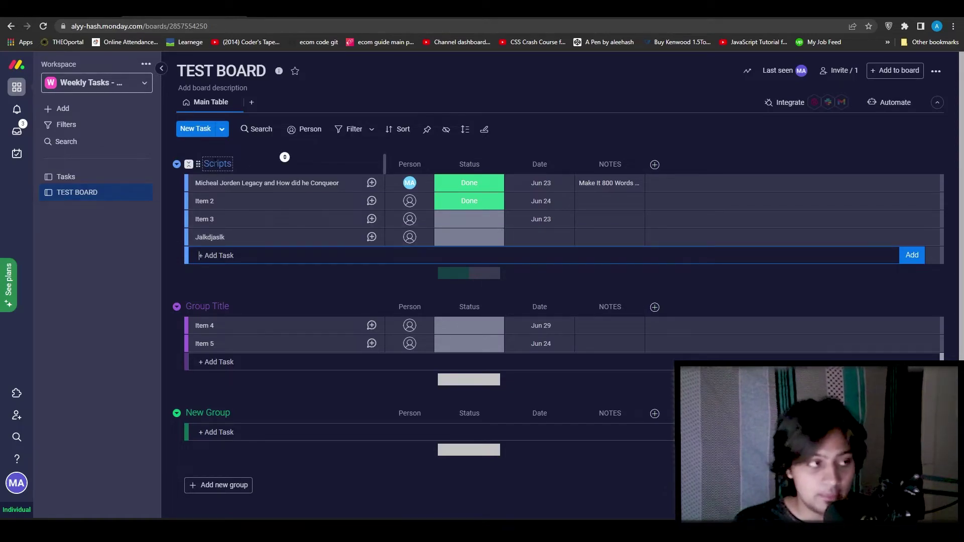
Step: Rename the board's second group, Group Title, as Voiceover
click(219, 307)
text(Voiceover)
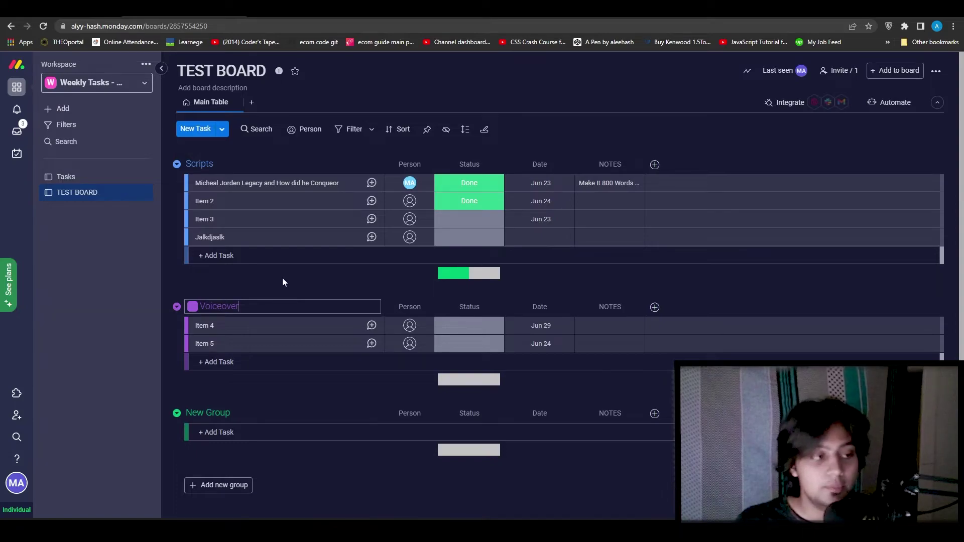
key(Return)
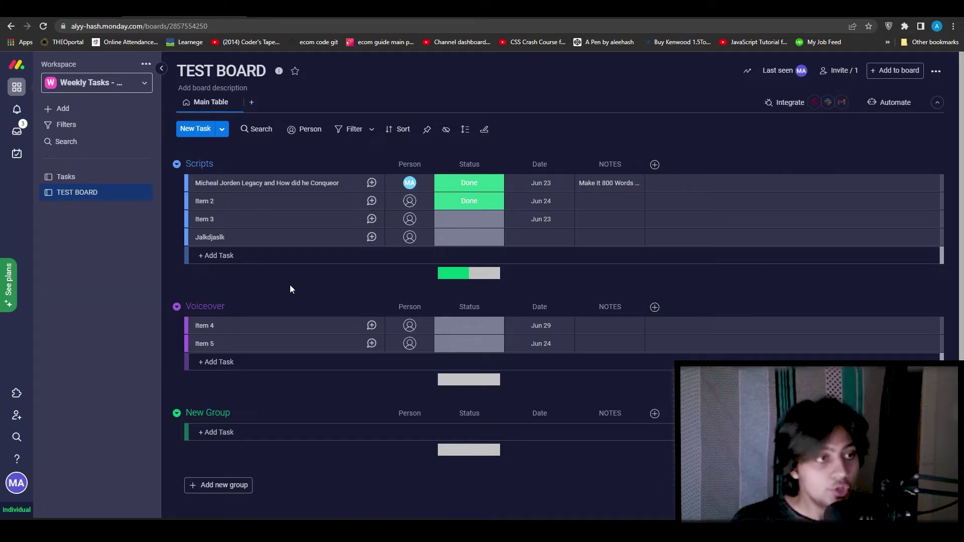
Step: Look through the board's automation templates and try the one that notifies someone when a status changes
click(895, 105)
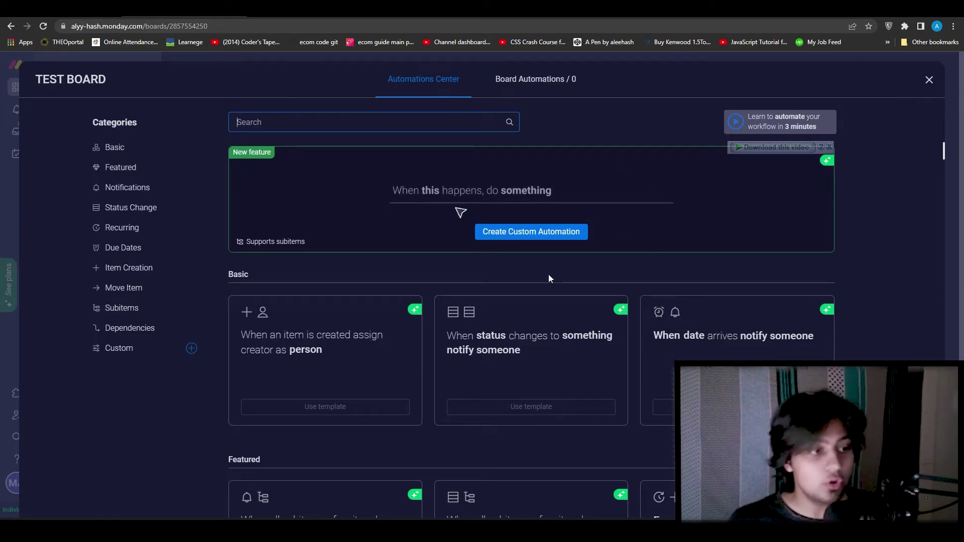
scroll(592, 323, down, 1)
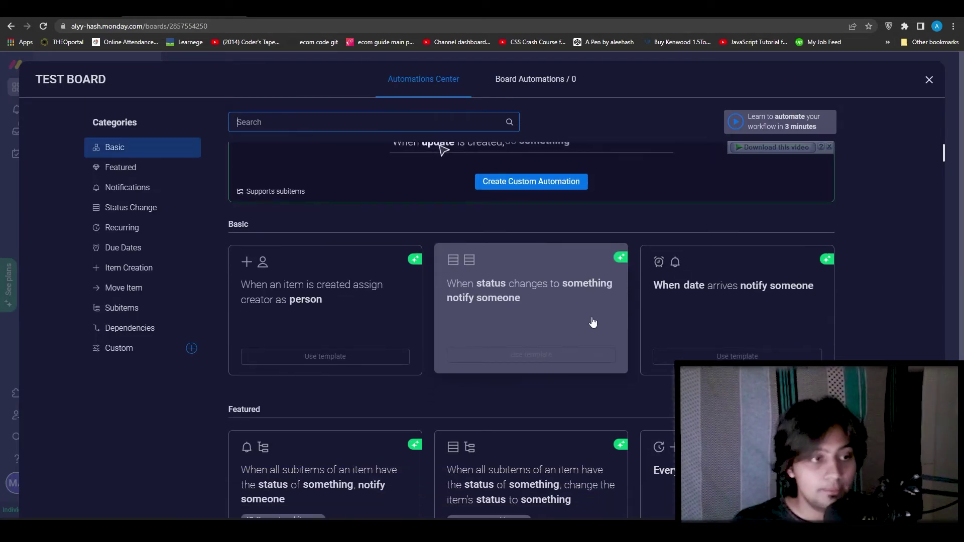
click(533, 292)
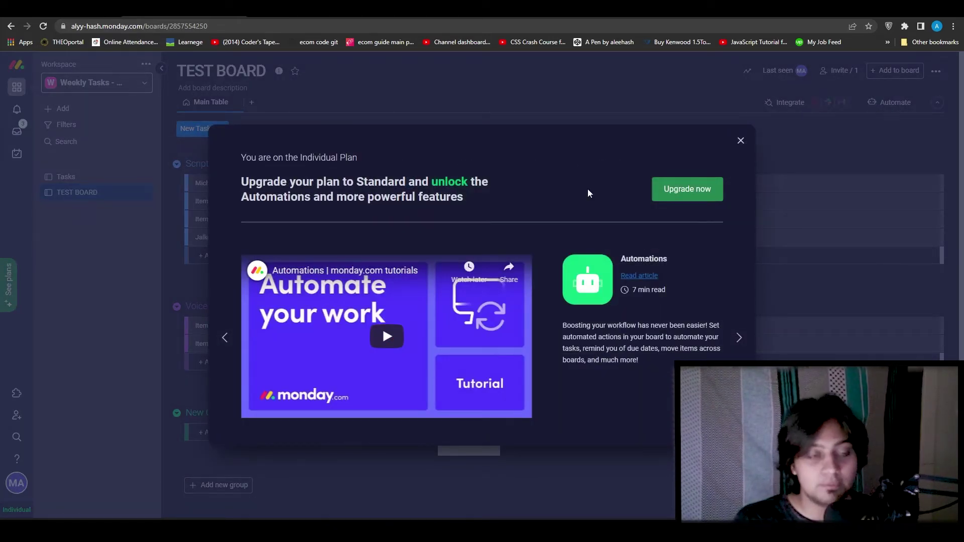
click(741, 141)
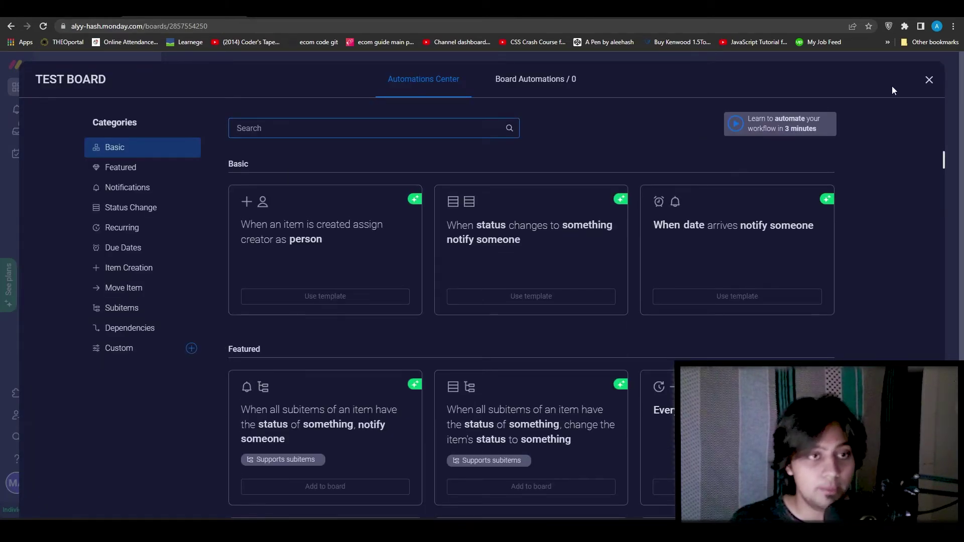
click(929, 80)
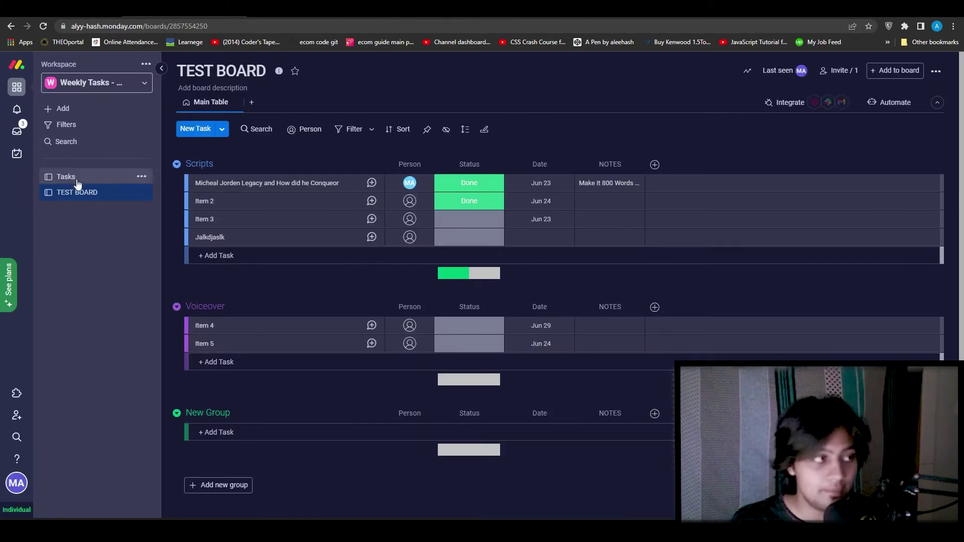
scroll(279, 295, down, 1)
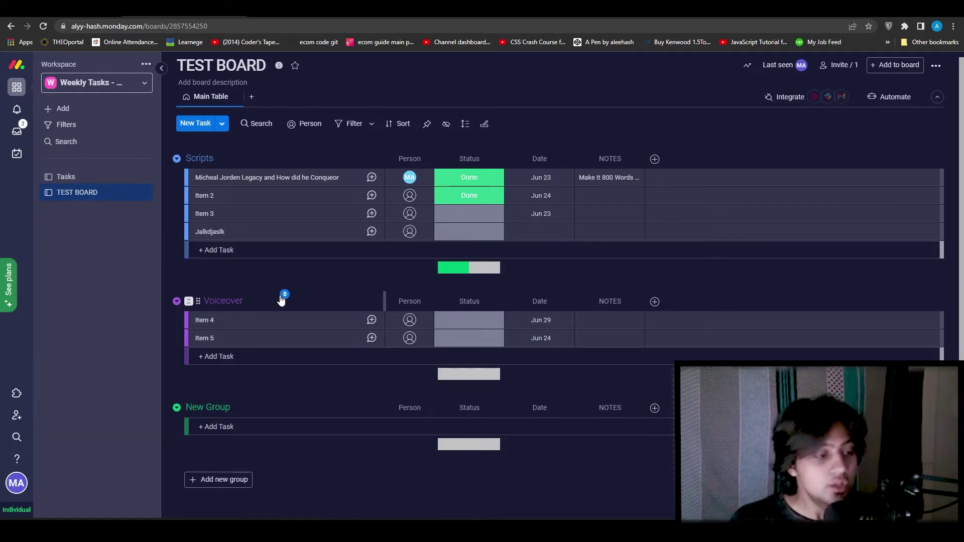
scroll(411, 476, up, 1)
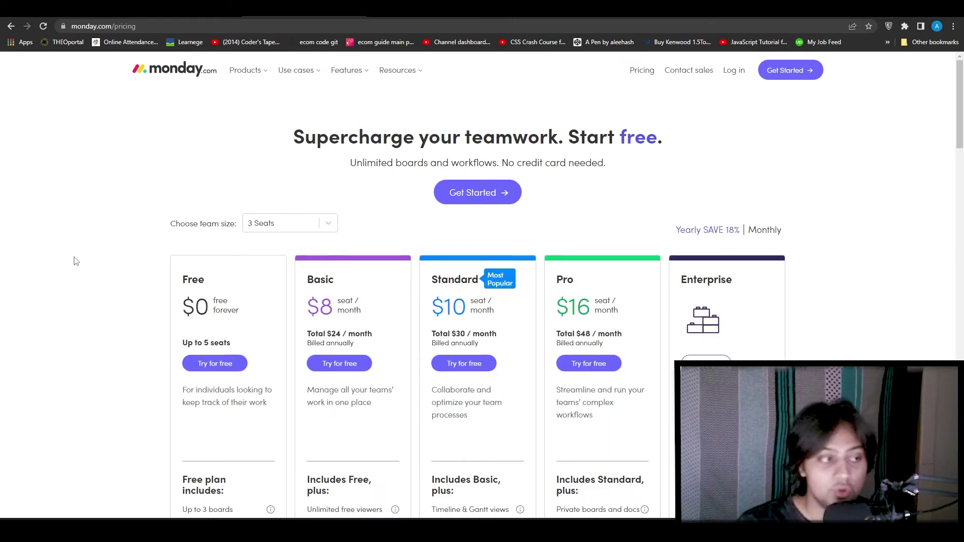
Step: Examine the monday.com pricing page, comparing the prices and included features of the Free, Basic, Standard, Pro and Enterprise plans
scroll(206, 404, down, 2)
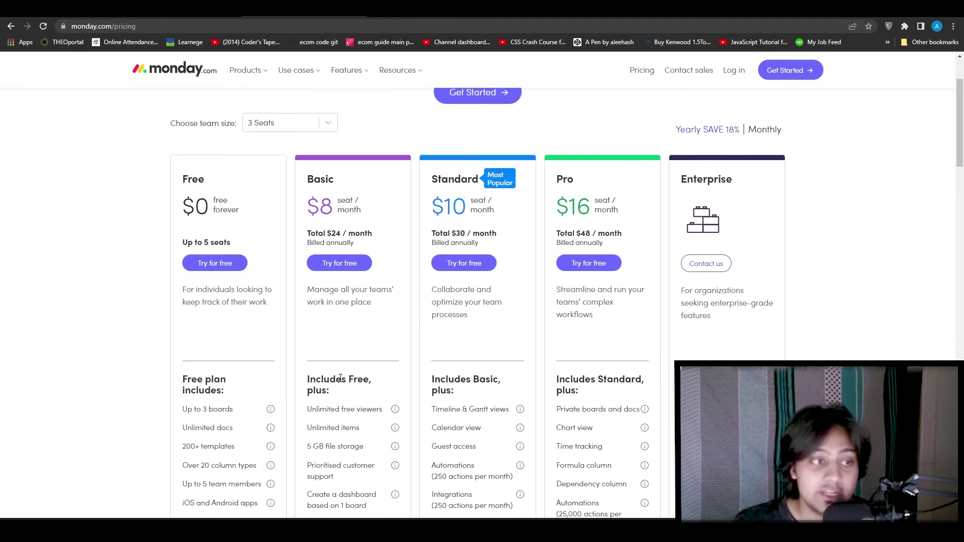
scroll(340, 378, down, 2)
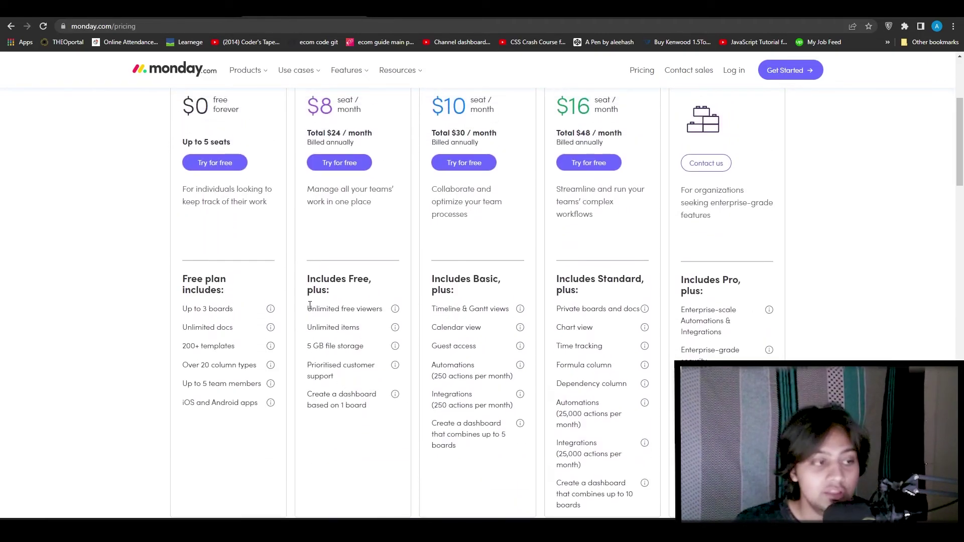
scroll(381, 419, up, 1)
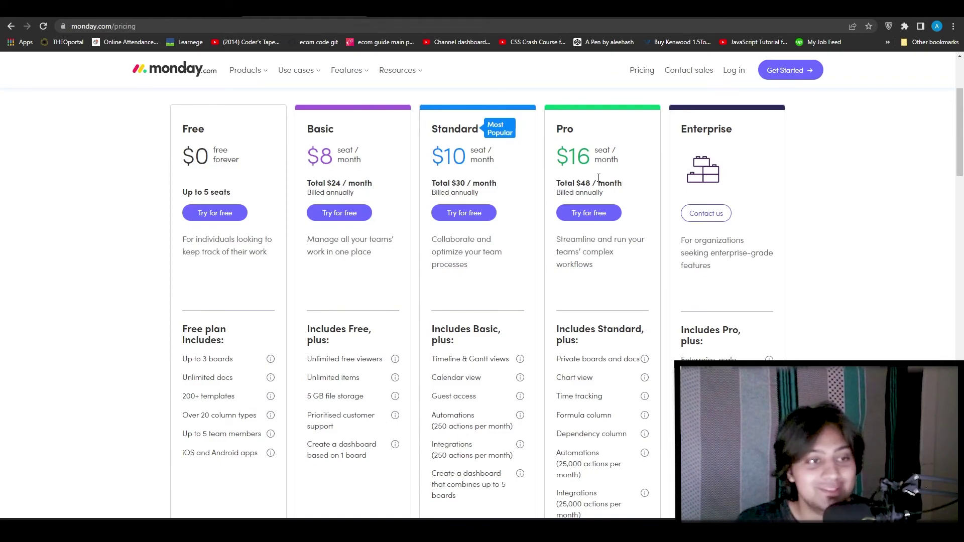
scroll(598, 177, down, 5)
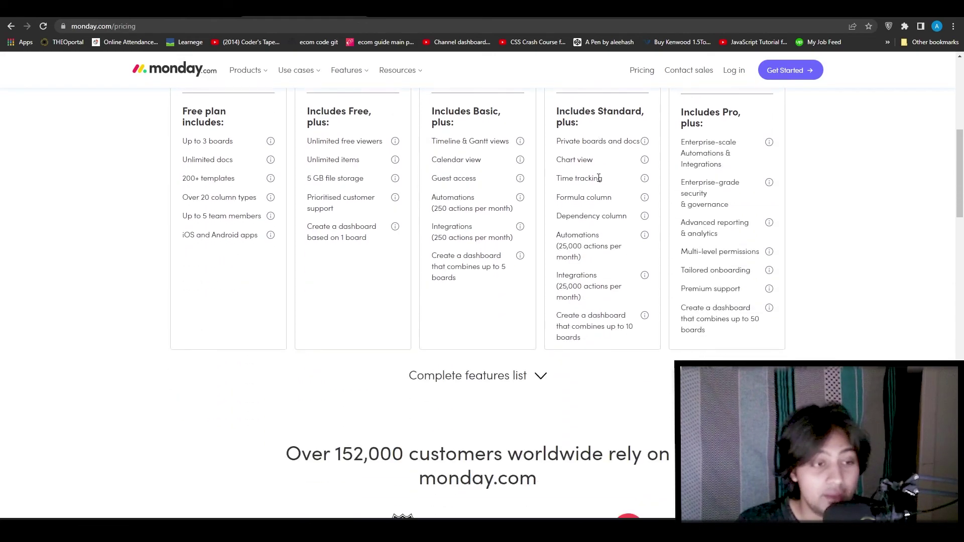
scroll(599, 332, up, 1)
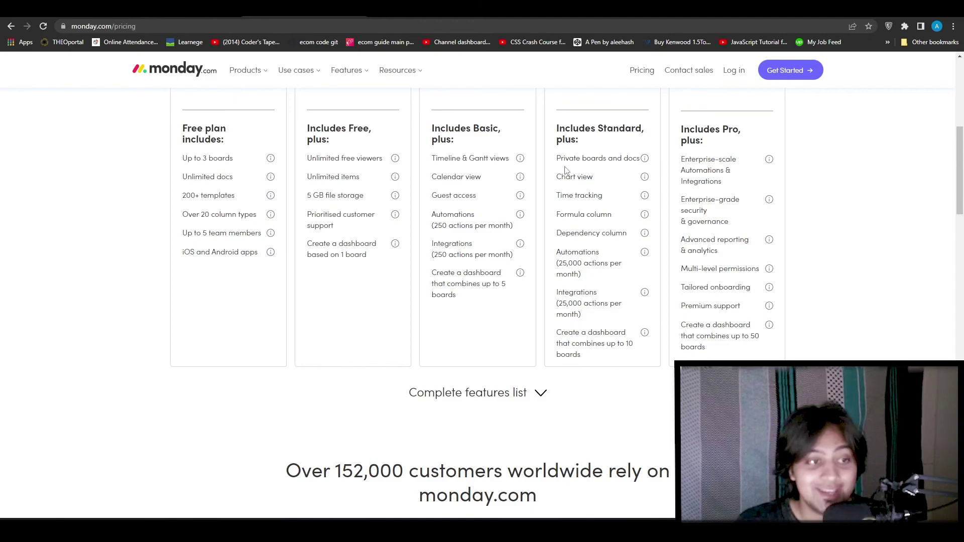
scroll(606, 254, up, 1)
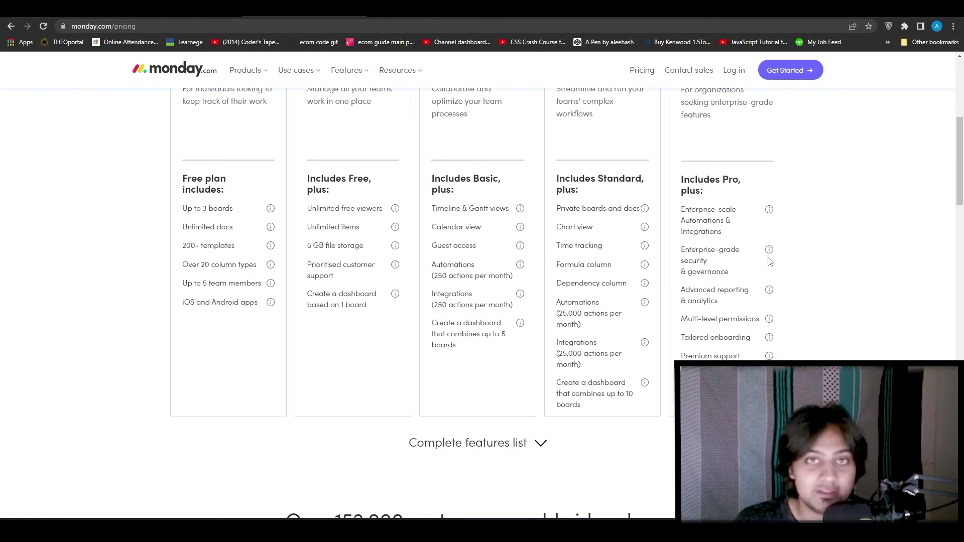
scroll(769, 261, down, 6)
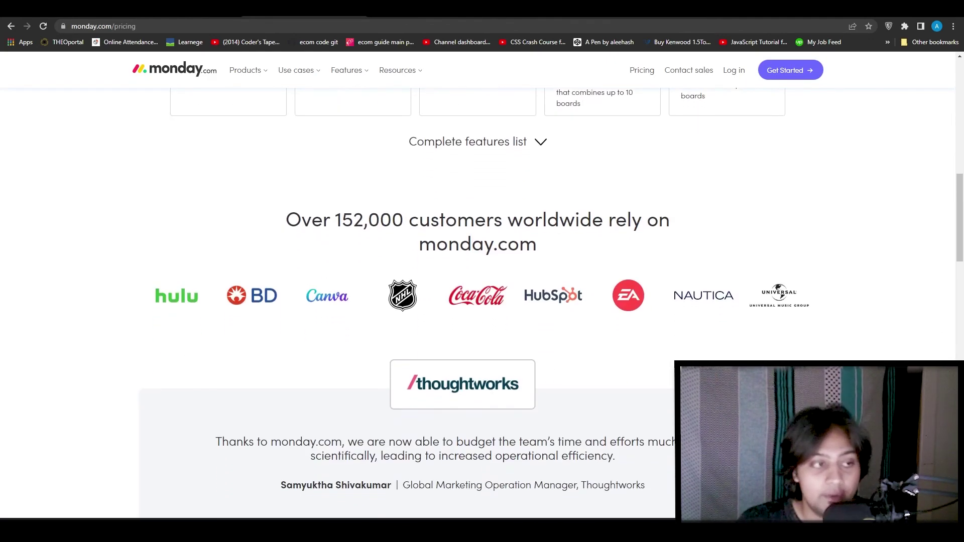
scroll(482, 302, up, 15)
scroll(482, 301, down, 14)
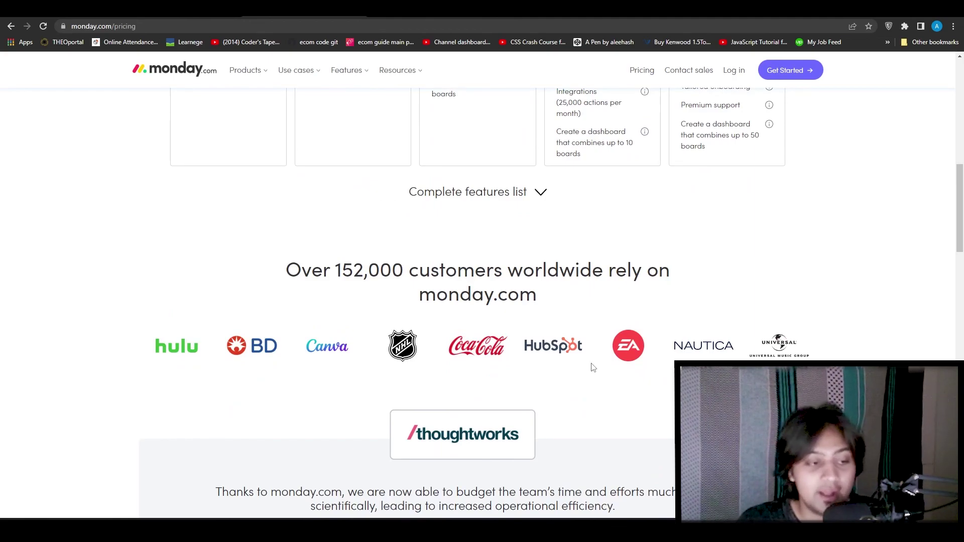
scroll(592, 368, up, 15)
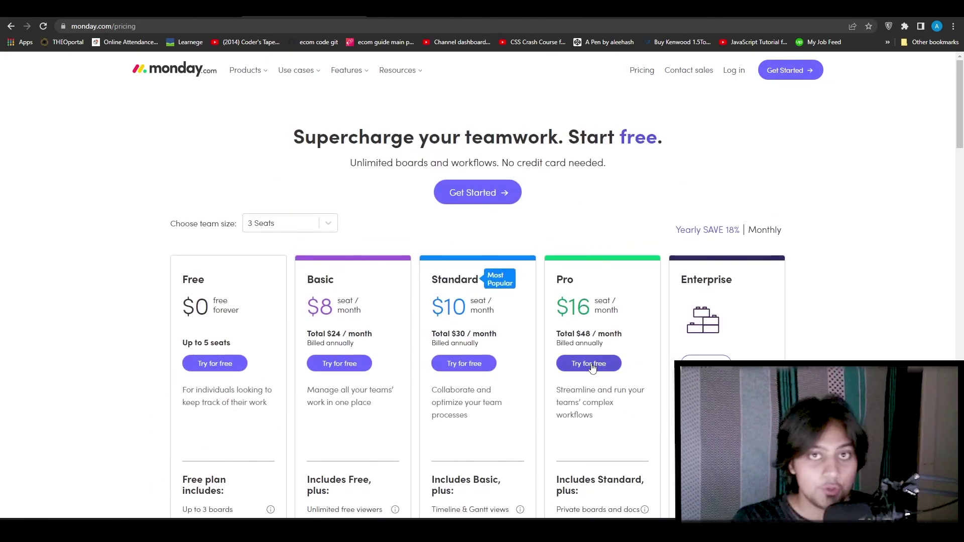